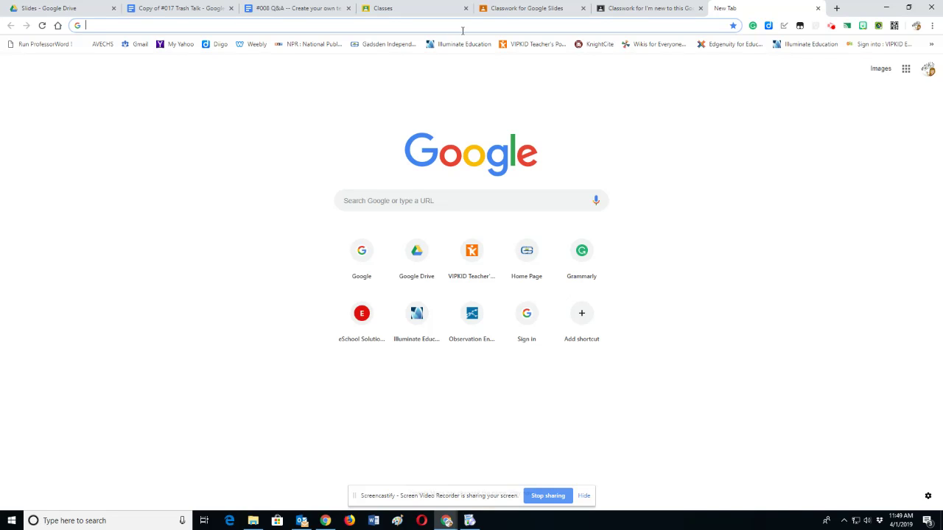
Create a blank Google Slides presentation at slides.new and show its master slide and layouts for editing
{"action": "type", "text": "slides.new"}
{"action": "key", "text": "Return"}
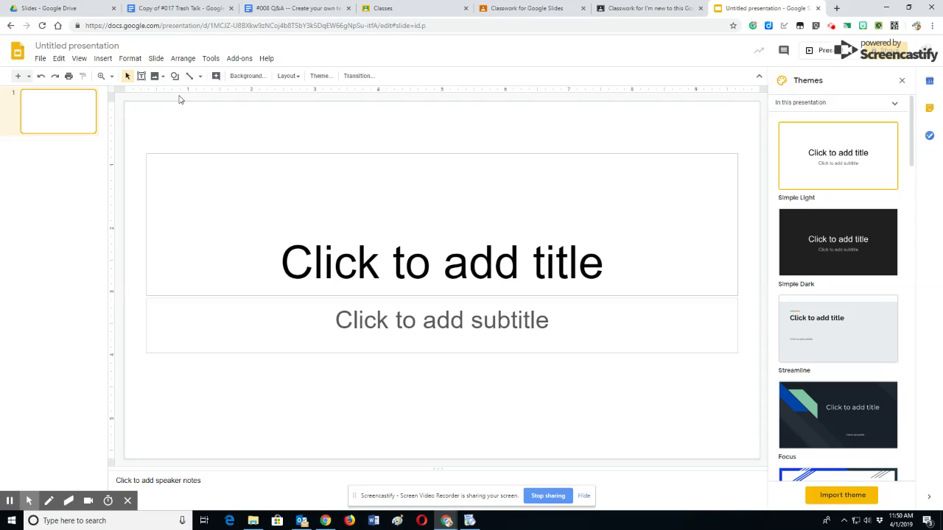
{"action": "left_click", "coordinate": [79, 59]}
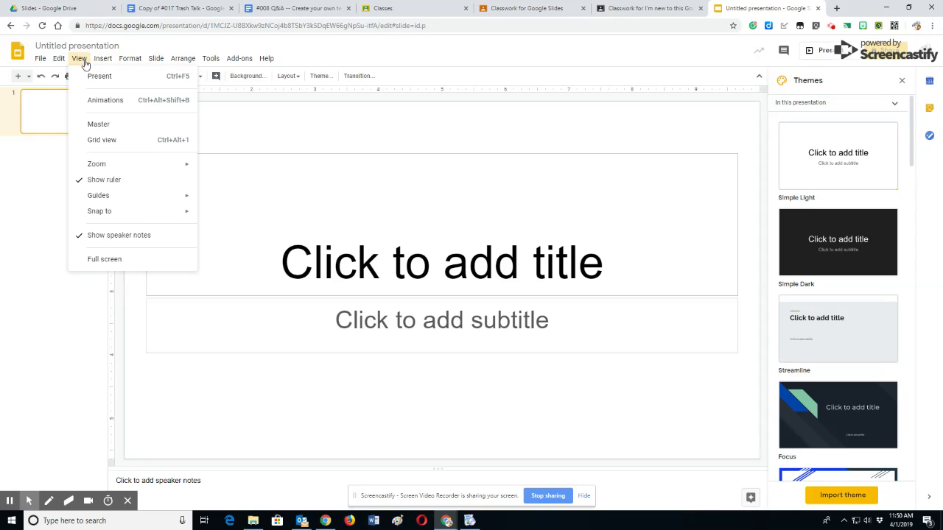
{"action": "left_click", "coordinate": [99, 126]}
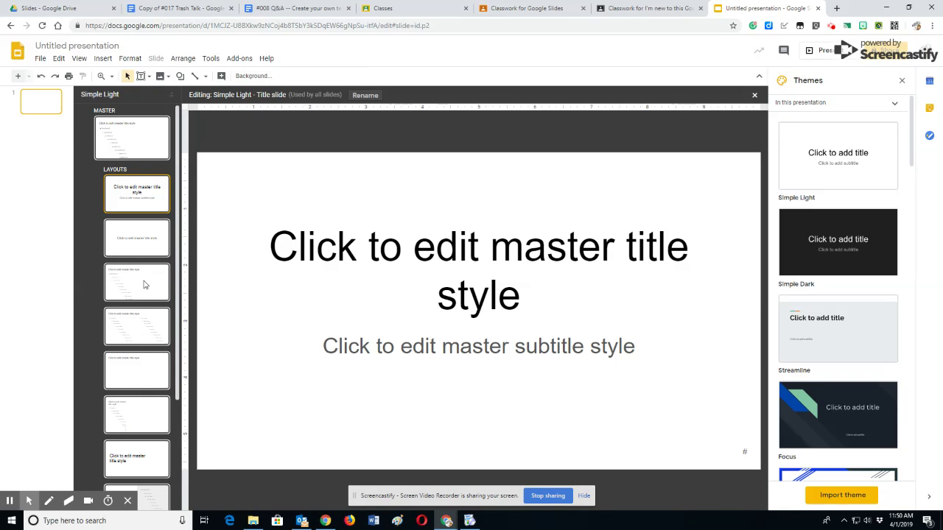
Delete every layout of the Simple Light theme except the Title slide and Blank layouts
{"action": "scroll", "coordinate": [148, 255], "scroll_direction": "down", "scroll_amount": 2}
{"action": "scroll", "coordinate": [147, 251], "scroll_direction": "up", "scroll_amount": 3}
{"action": "left_click", "coordinate": [137, 234]}
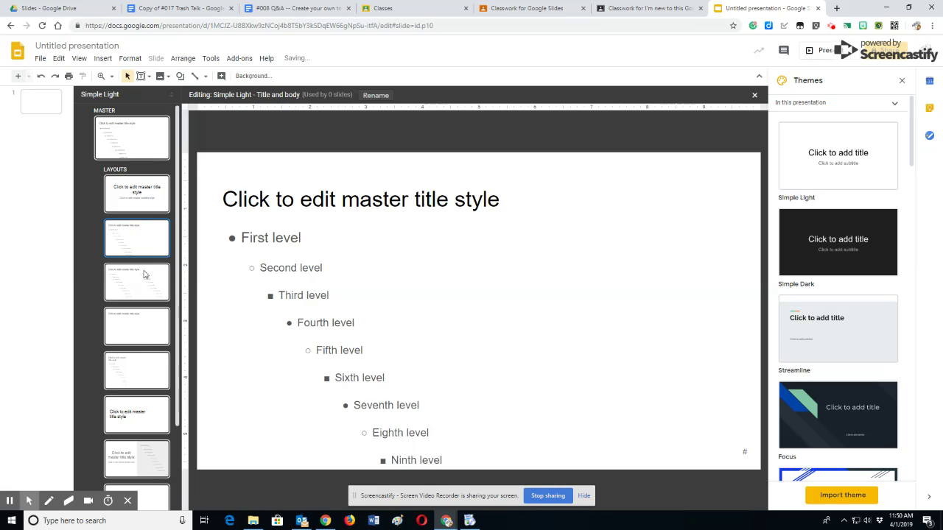
{"action": "key", "text": "Delete"}
{"action": "key", "text": "Delete"}
{"action": "key", "text": "Delete"}
{"action": "key", "text": "Delete"}
{"action": "key", "text": "Delete"}
{"action": "left_click", "coordinate": [141, 273]}
{"action": "key", "text": "Delete"}
{"action": "key", "text": "Delete"}
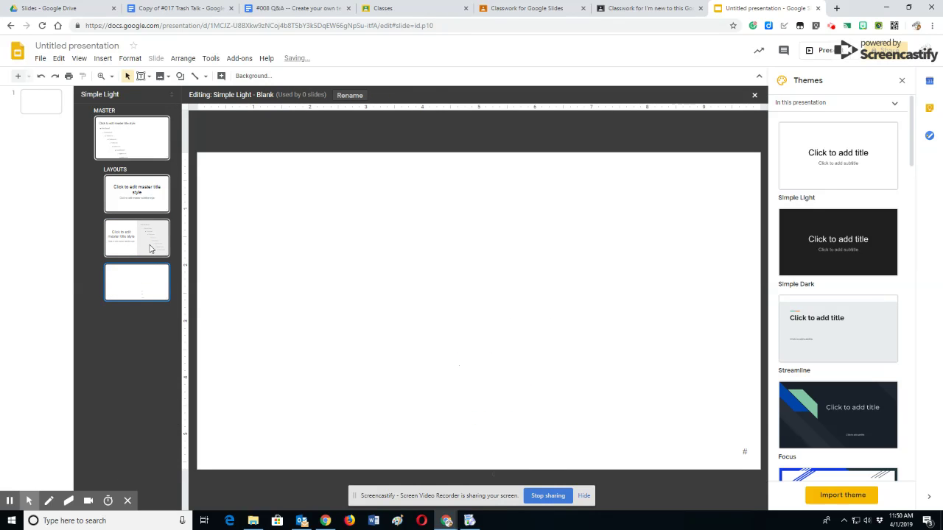
{"action": "left_click", "coordinate": [149, 249]}
{"action": "key", "text": "Delete"}
Remove the title and subtitle placeholders from the Title slide layout
{"action": "left_click", "coordinate": [142, 205]}
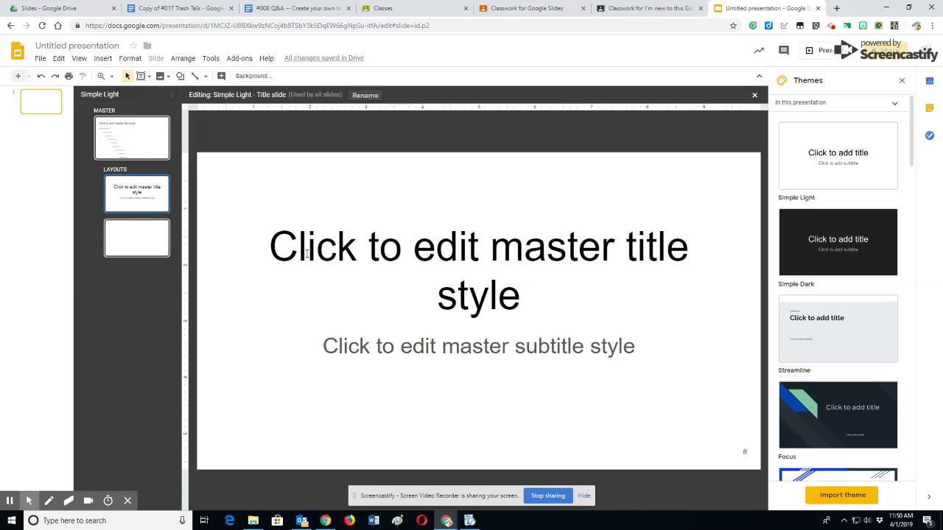
{"action": "left_click", "coordinate": [171, 180]}
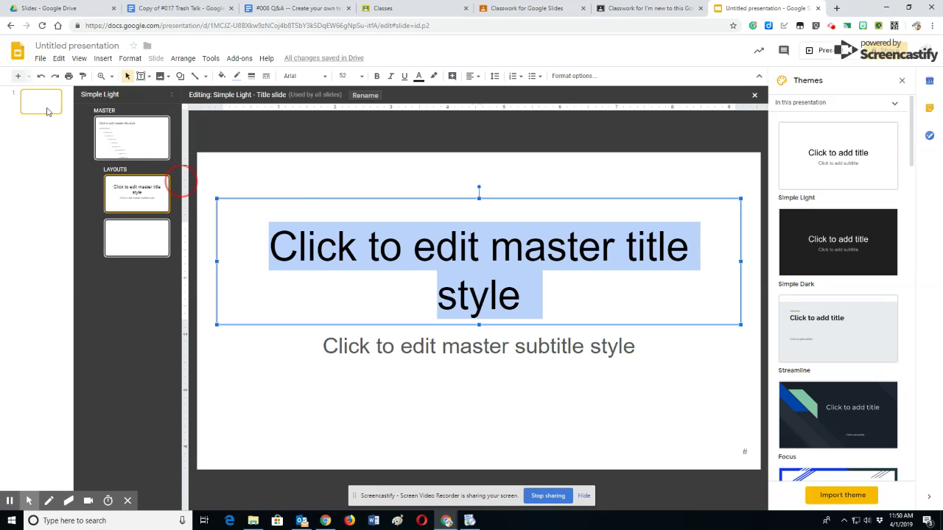
{"action": "left_click", "coordinate": [307, 198]}
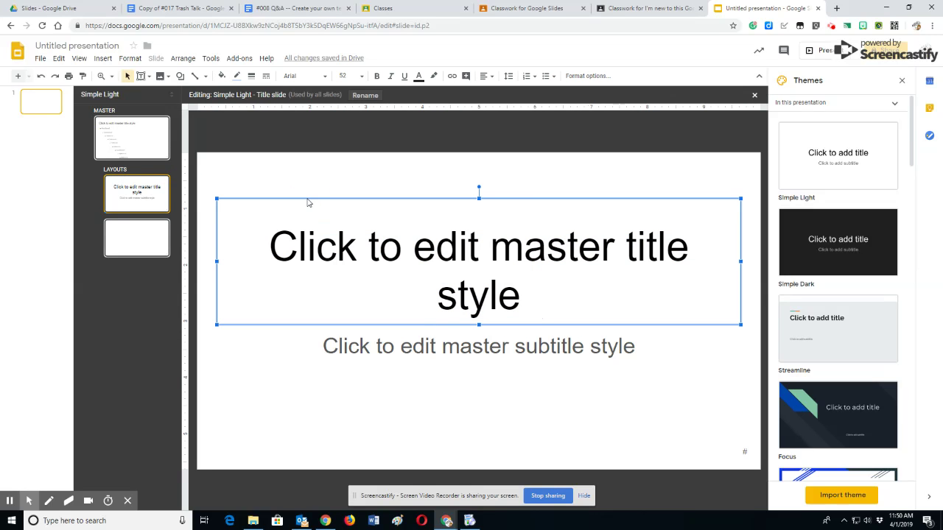
{"action": "key", "text": "Delete"}
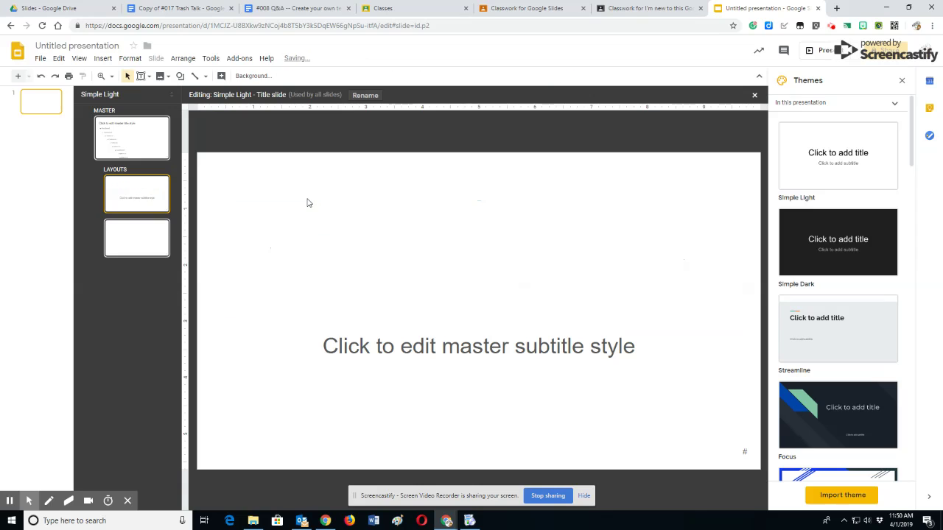
{"action": "left_click", "coordinate": [408, 348]}
{"action": "left_click", "coordinate": [376, 327]}
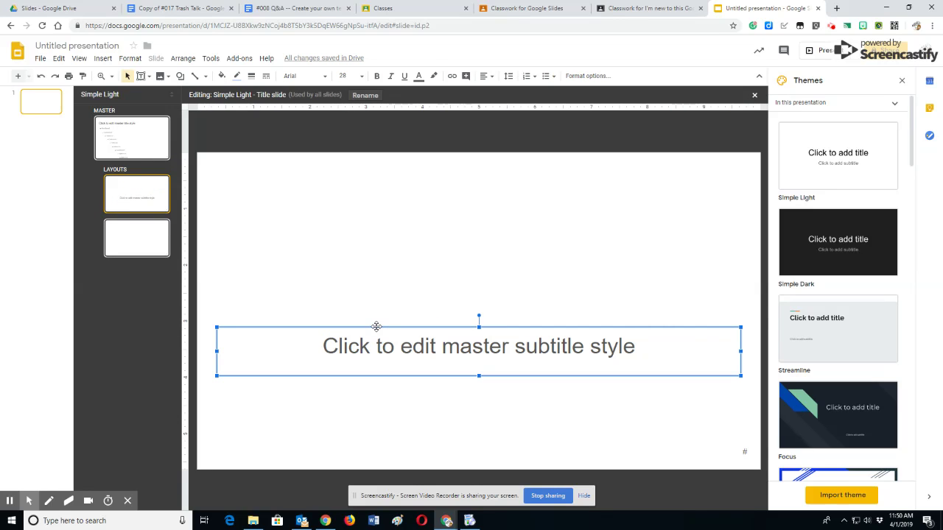
{"action": "key", "text": "Delete"}
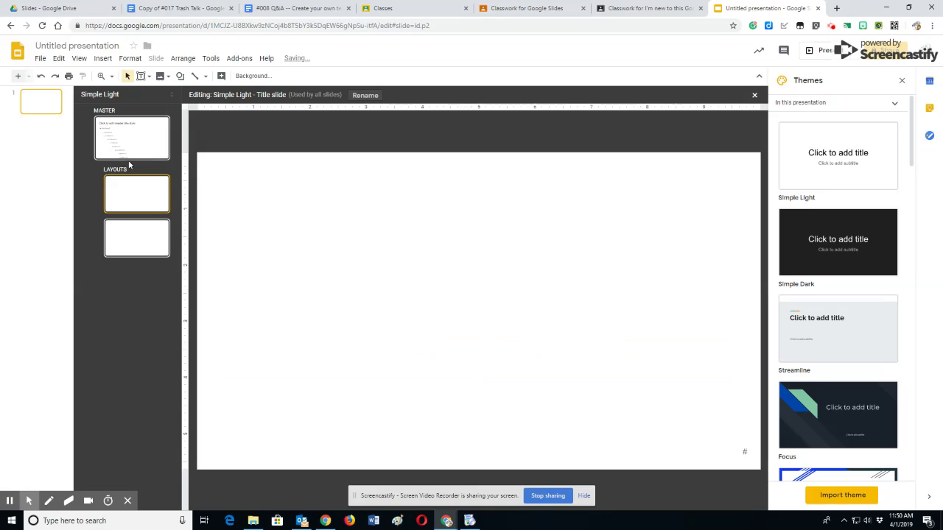
Give the Title slide layout a light purple radial gradient background
{"action": "right_click", "coordinate": [247, 201]}
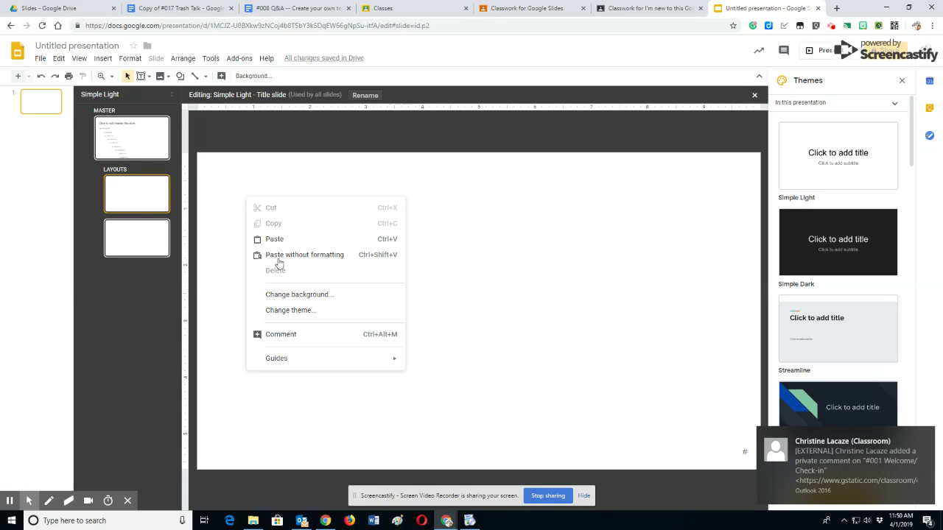
{"action": "left_click", "coordinate": [294, 295]}
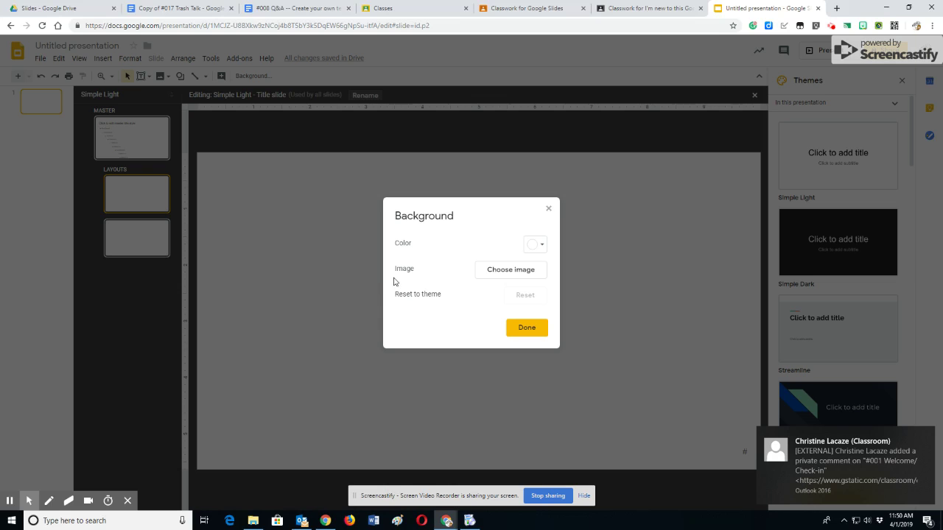
{"action": "left_click", "coordinate": [539, 246]}
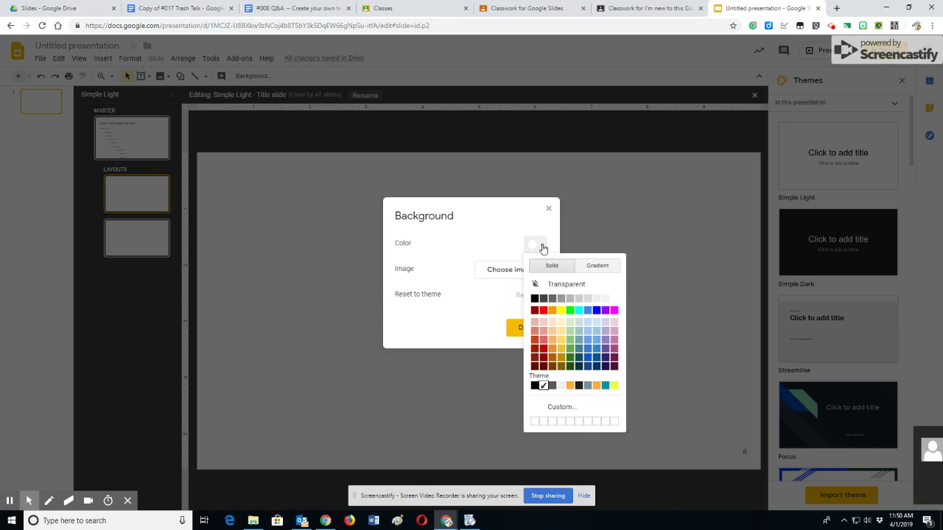
{"action": "left_click", "coordinate": [590, 270]}
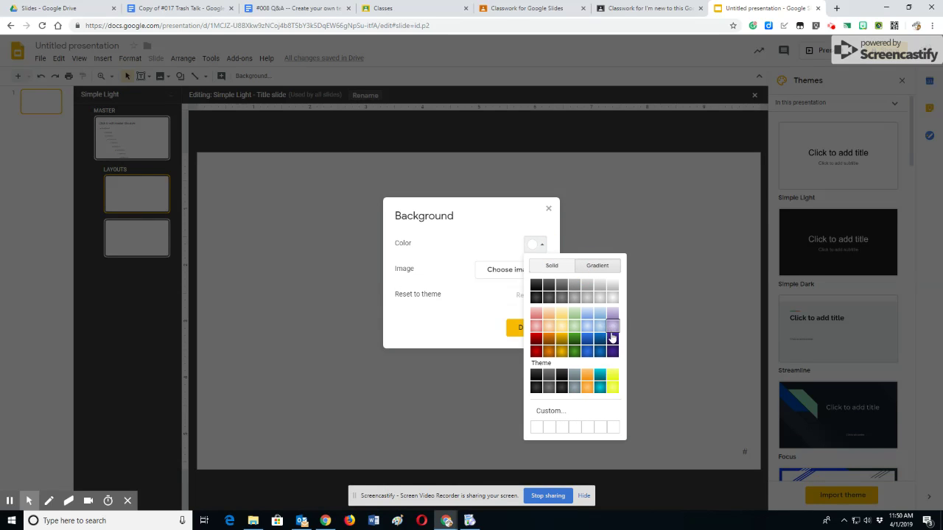
{"action": "left_click", "coordinate": [611, 327]}
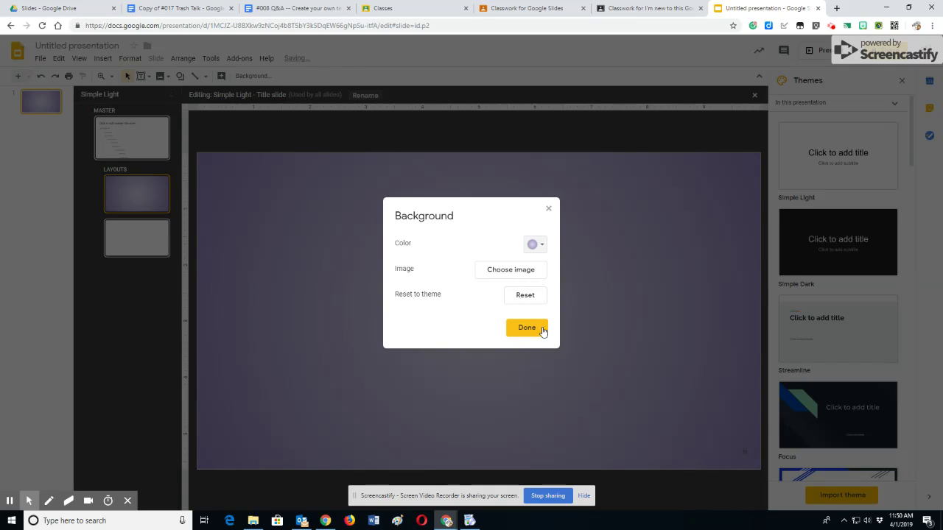
{"action": "left_click", "coordinate": [537, 328]}
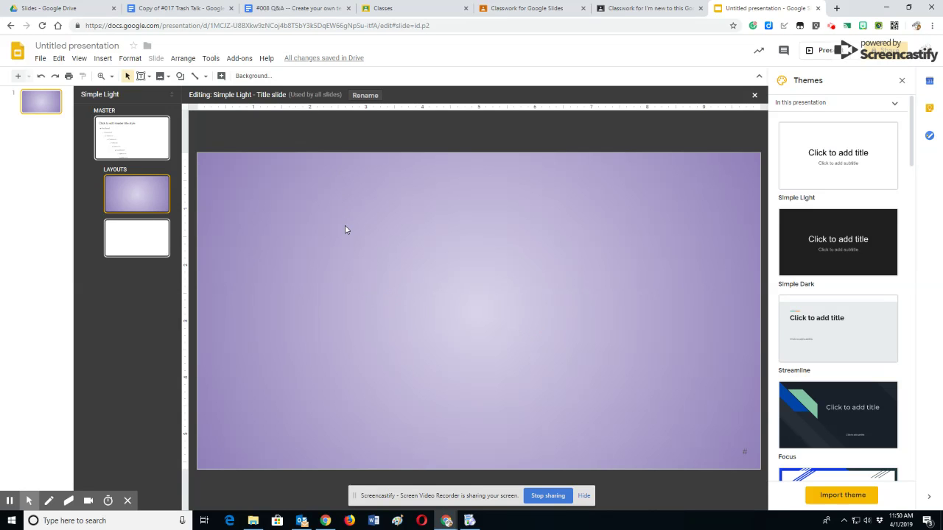
Rename the Title slide layout as STUDENT
{"action": "left_click", "coordinate": [363, 95]}
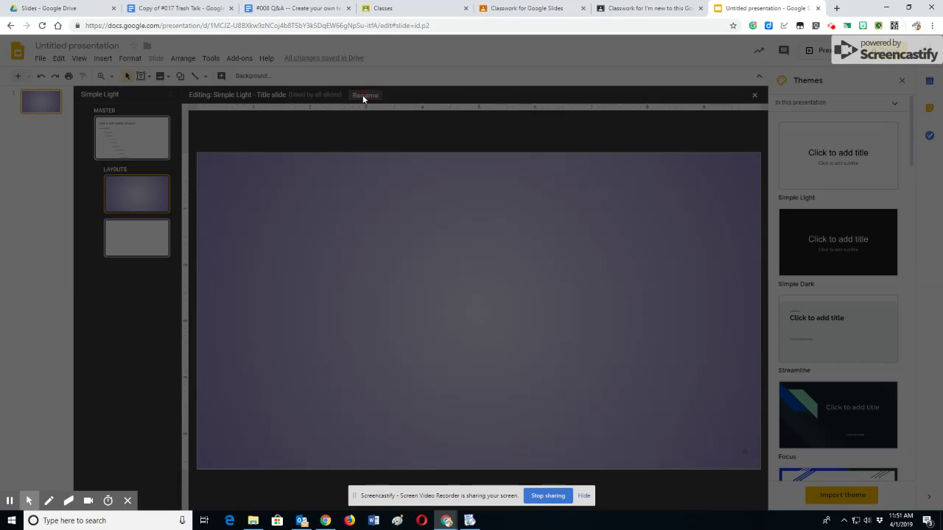
{"action": "type", "text": "STUDENT"}
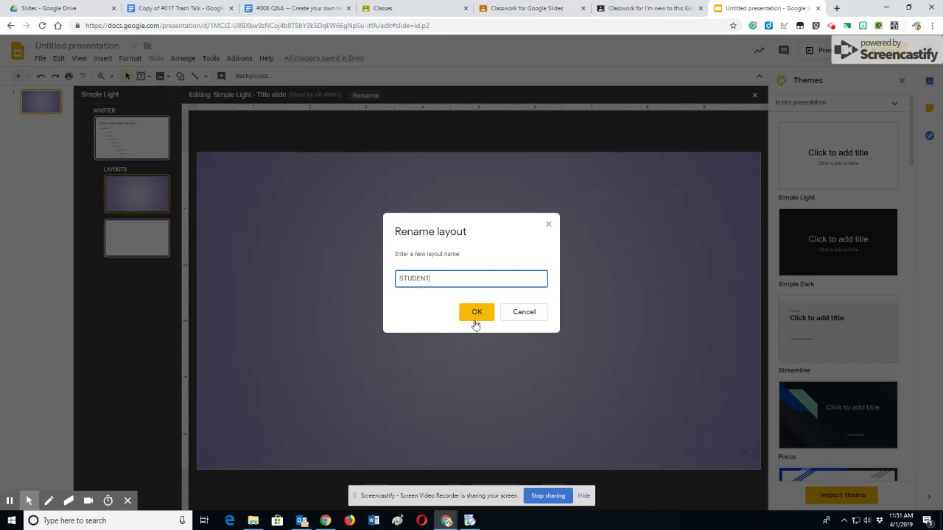
{"action": "left_click", "coordinate": [477, 314]}
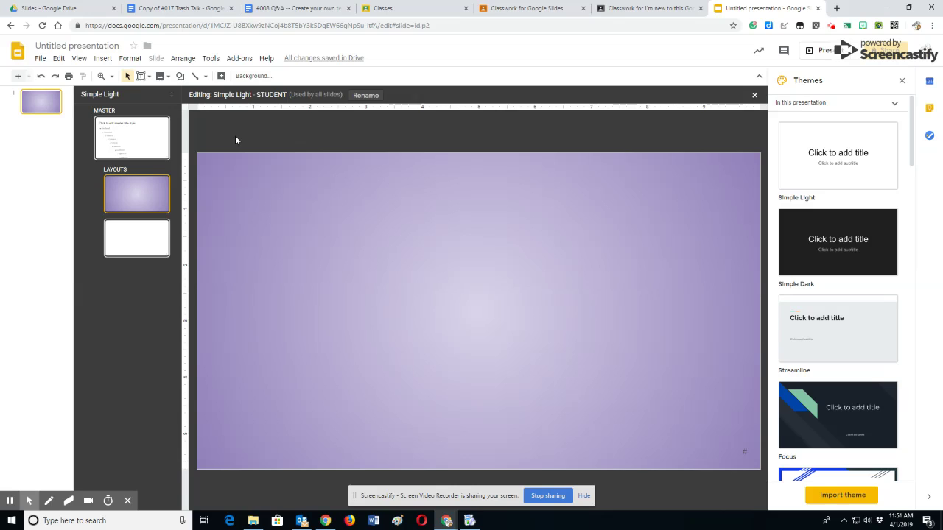
Add a small text box containing the letter A near the upper-left corner of the STUDENT layout
{"action": "left_click", "coordinate": [149, 76]}
{"action": "left_click", "coordinate": [159, 94]}
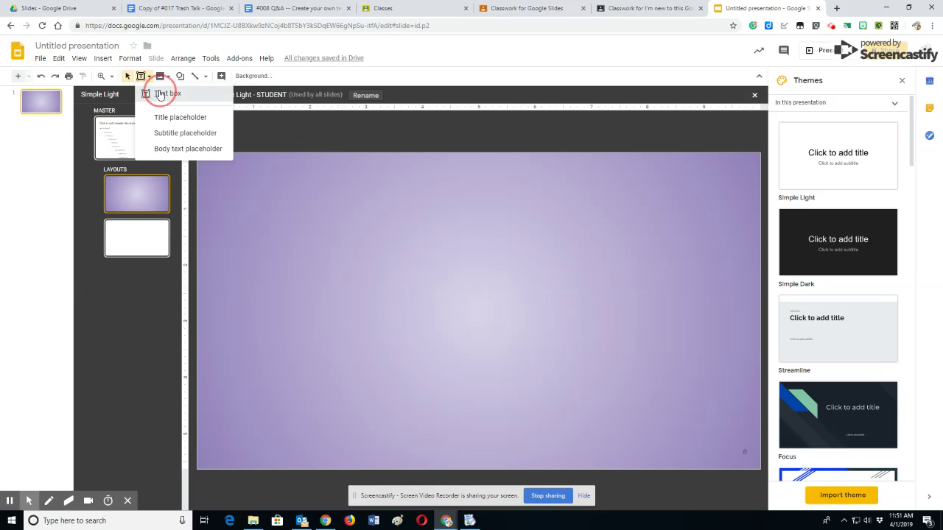
{"action": "left_click_drag", "start_coordinate": [207, 172], "coordinate": [274, 210]}
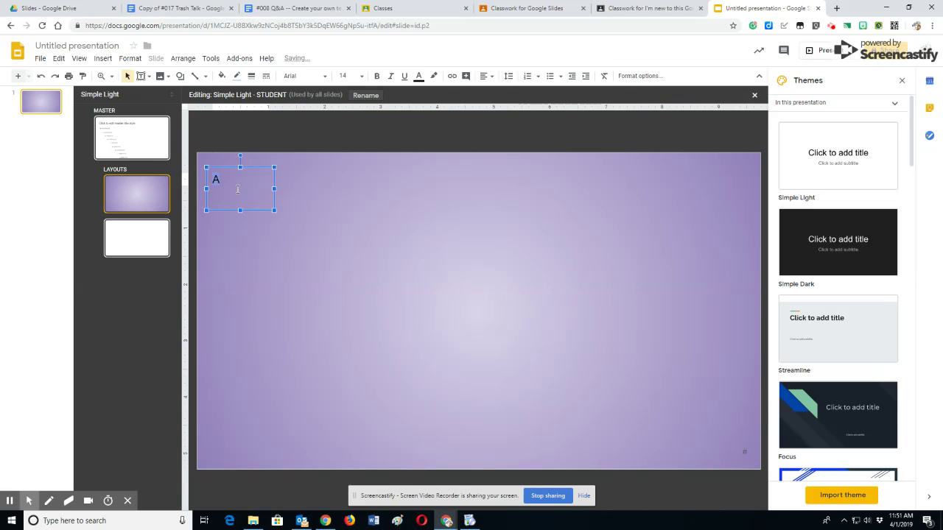
Format the letter A in Impact at size 96 and enlarge its text box around the letter
{"action": "left_click", "coordinate": [345, 76]}
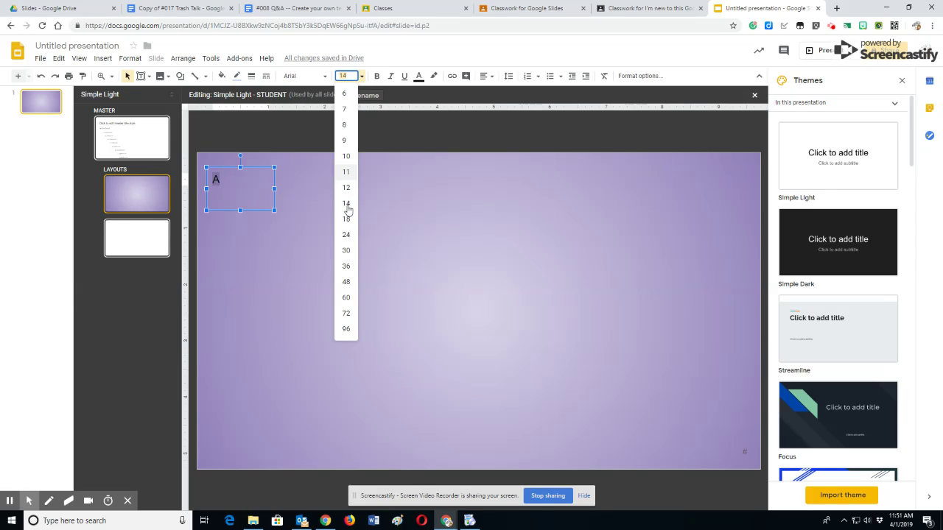
{"action": "left_click", "coordinate": [345, 251]}
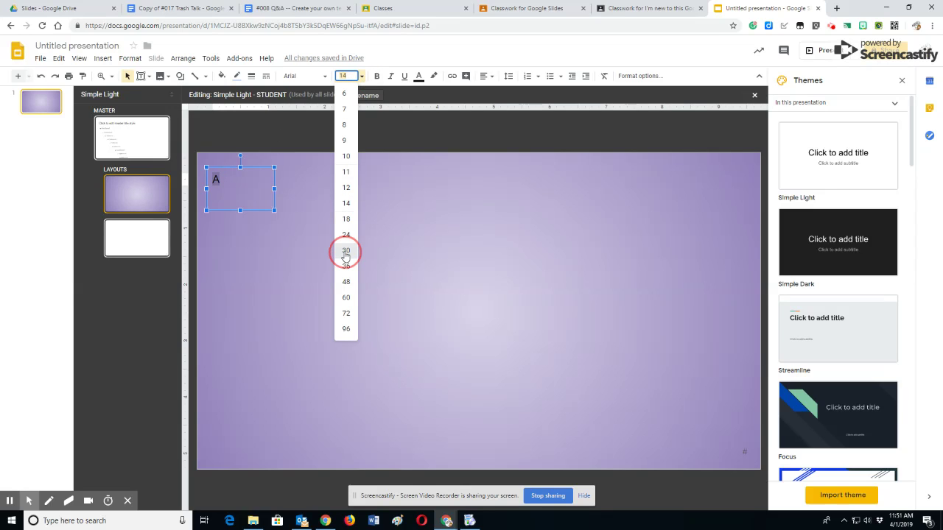
{"action": "left_click", "coordinate": [326, 79]}
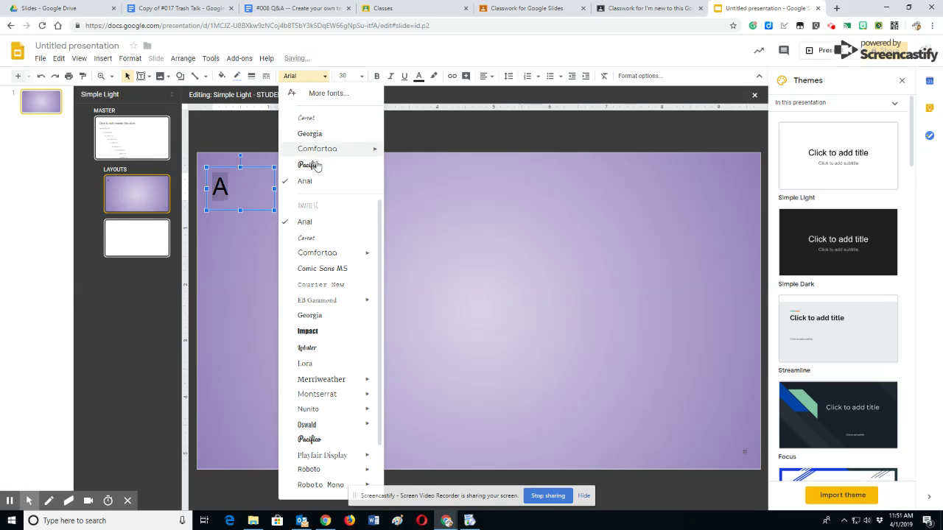
{"action": "left_click", "coordinate": [315, 333]}
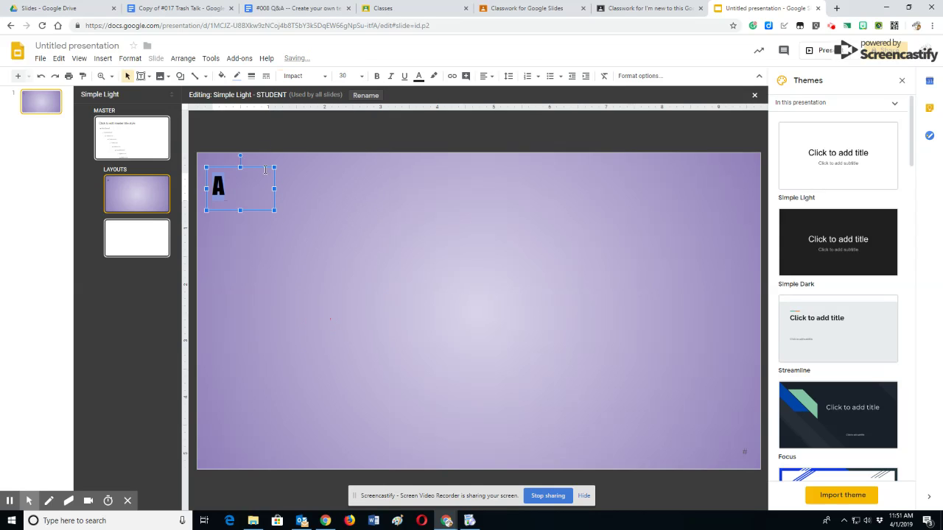
{"action": "left_click", "coordinate": [363, 78]}
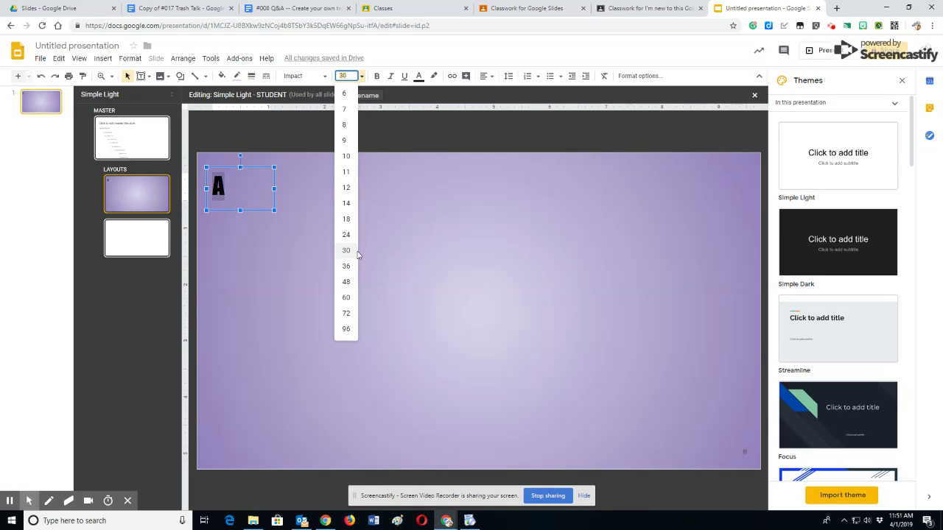
{"action": "left_click", "coordinate": [345, 331]}
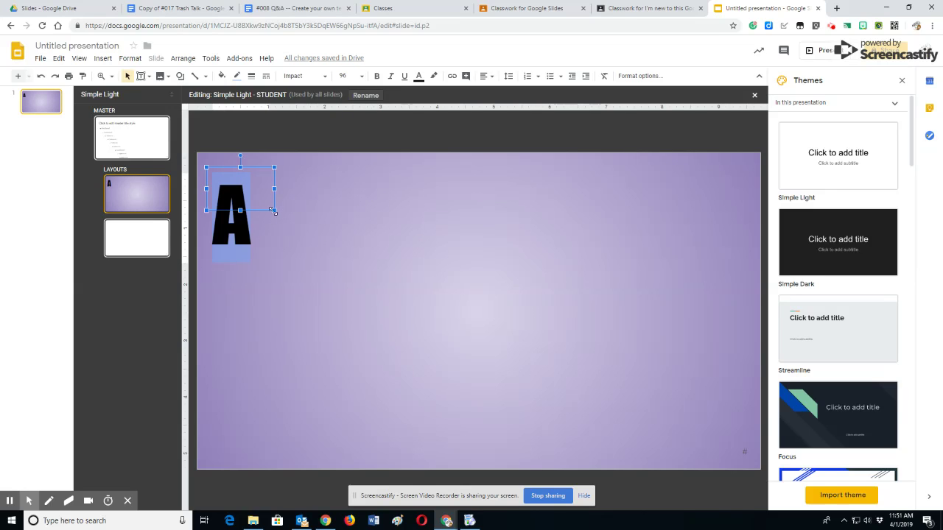
{"action": "left_click_drag", "start_coordinate": [273, 212], "coordinate": [286, 262]}
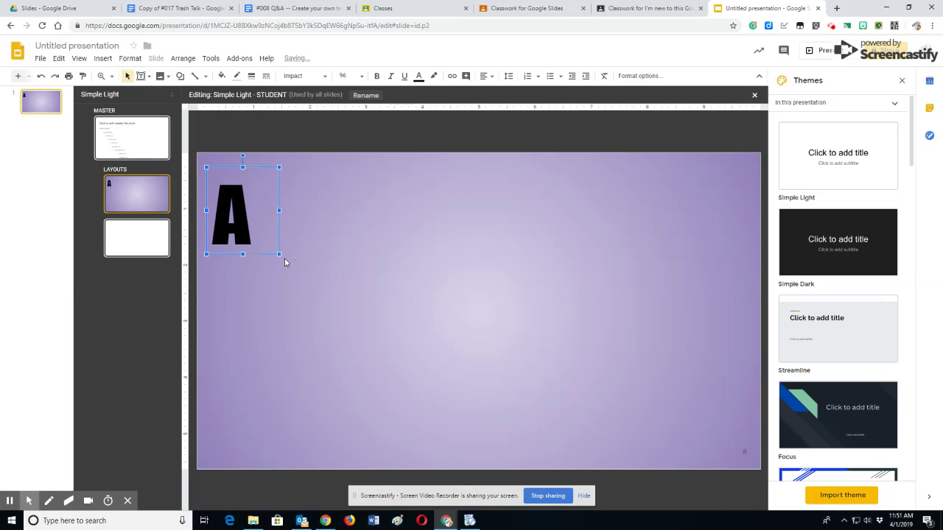
{"action": "left_click", "coordinate": [300, 223]}
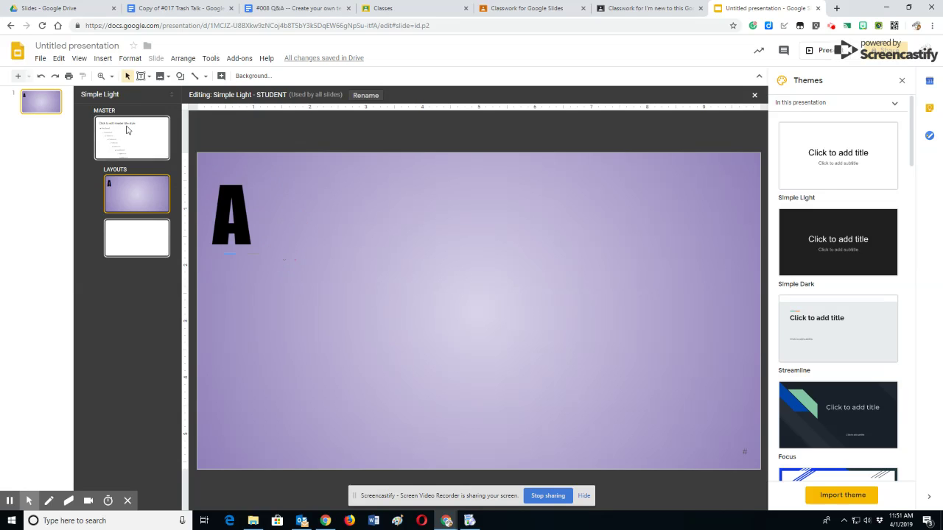
Search the web for images of "A" and insert the gold letter A with the white figure leaning on it
{"action": "left_click", "coordinate": [103, 58]}
{"action": "mouse_move", "coordinate": [157, 76]}
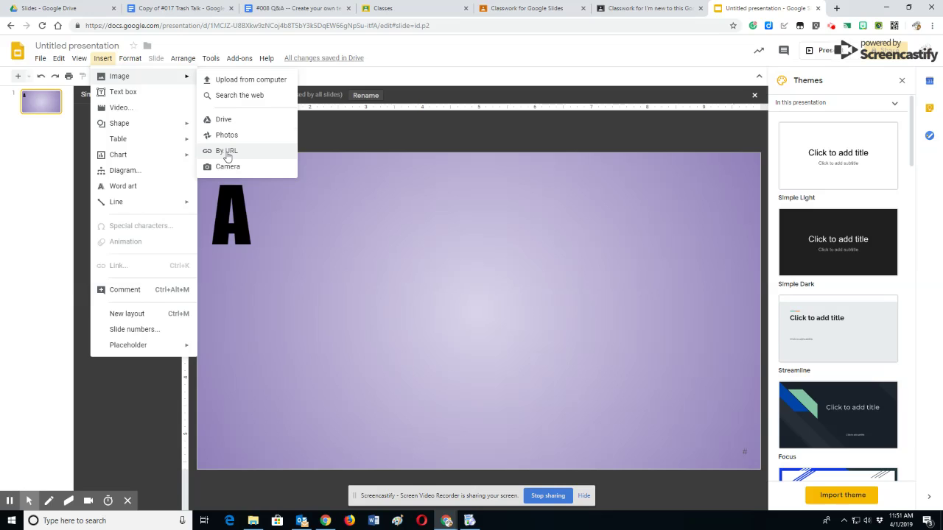
{"action": "left_click", "coordinate": [235, 98]}
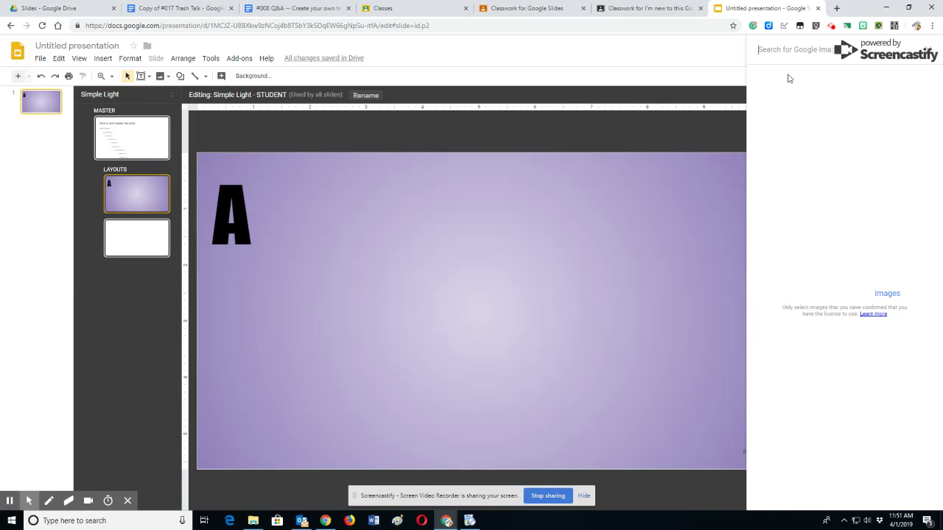
{"action": "type", "text": "A"}
{"action": "key", "text": "Return"}
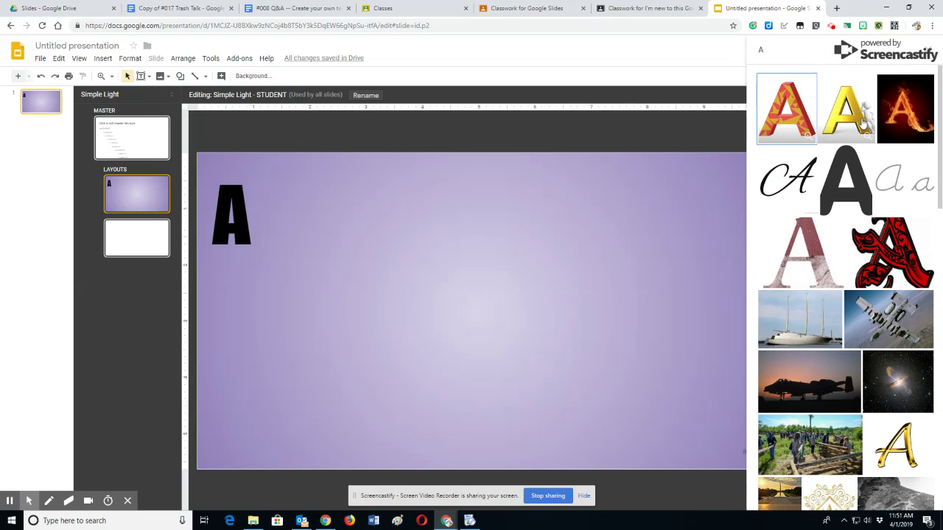
{"action": "left_click", "coordinate": [847, 110]}
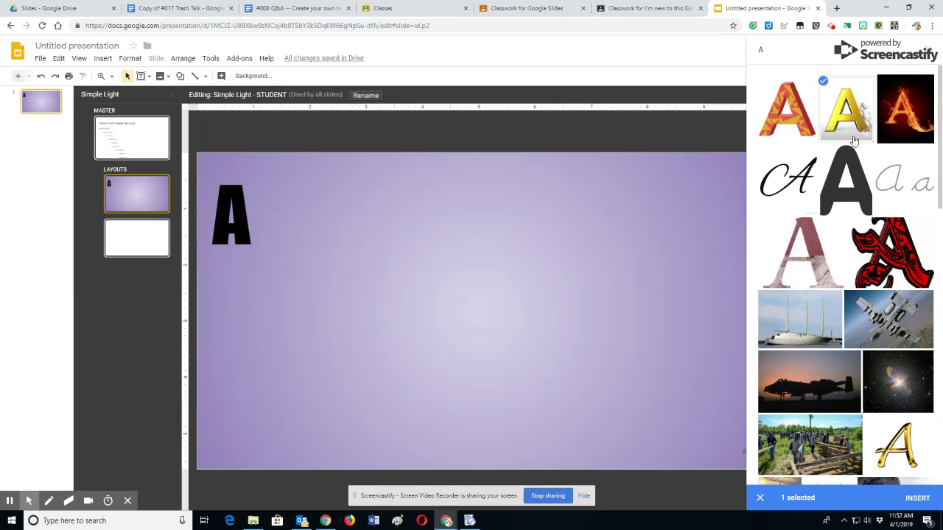
{"action": "left_click", "coordinate": [918, 499]}
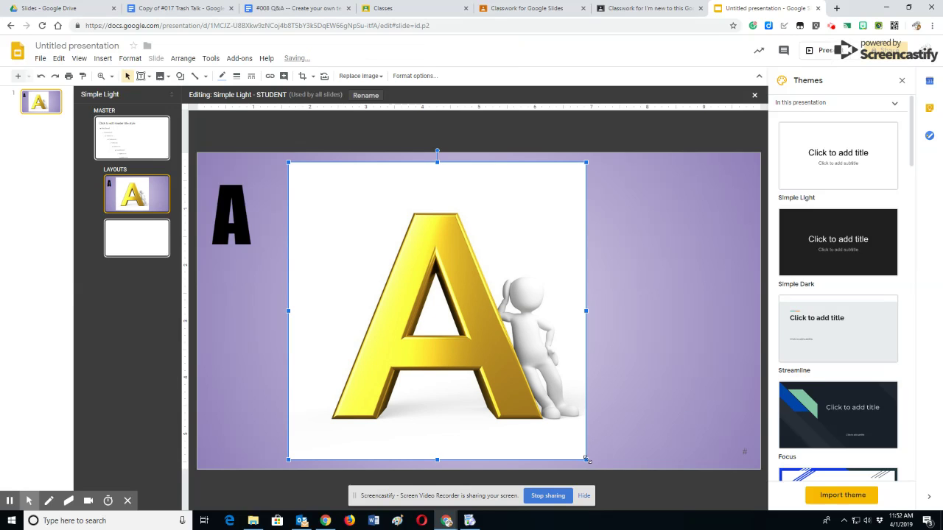
Shrink the gold letter A picture and move it into the lower-right corner of the STUDENT layout
{"action": "left_click_drag", "start_coordinate": [587, 461], "coordinate": [443, 372]}
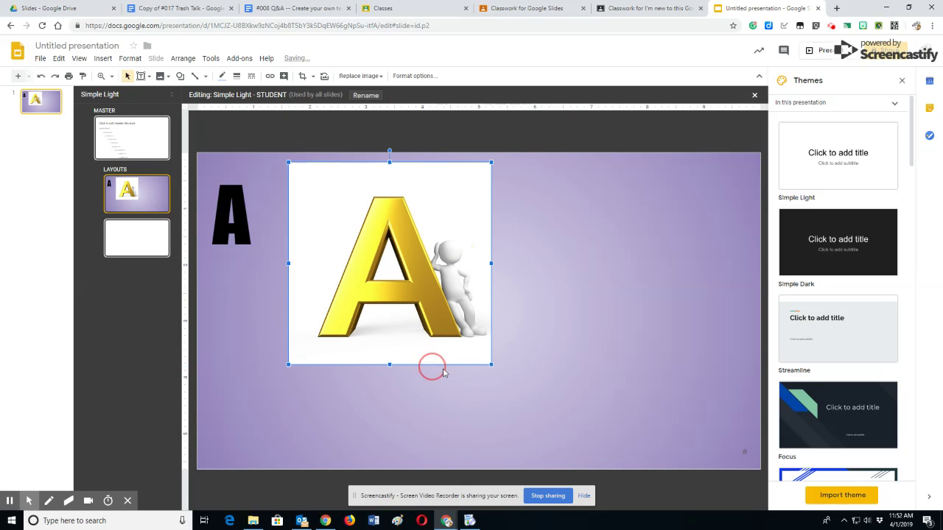
{"action": "left_click_drag", "start_coordinate": [389, 320], "coordinate": [655, 422]}
{"action": "left_click", "coordinate": [394, 259]}
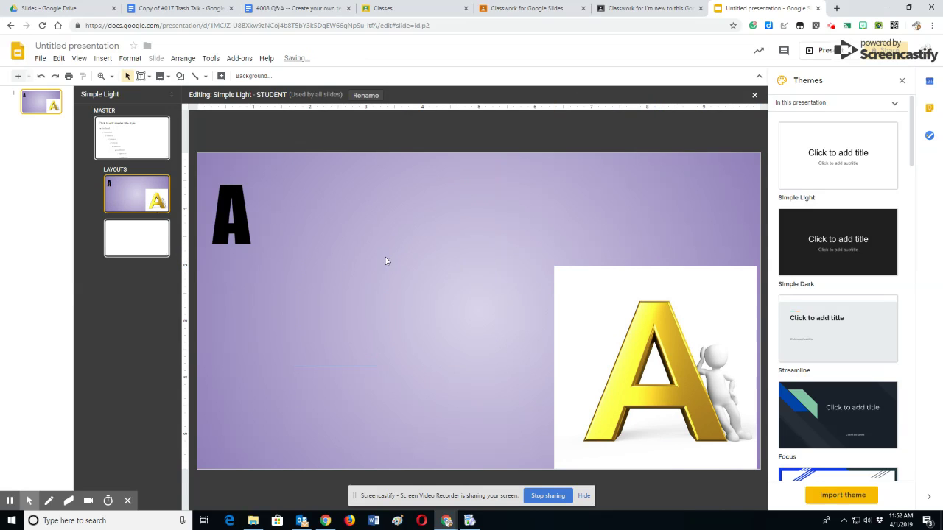
Add a large subtitle placeholder beside the letter A and delete the gold A picture from the STUDENT layout
{"action": "left_click", "coordinate": [149, 78]}
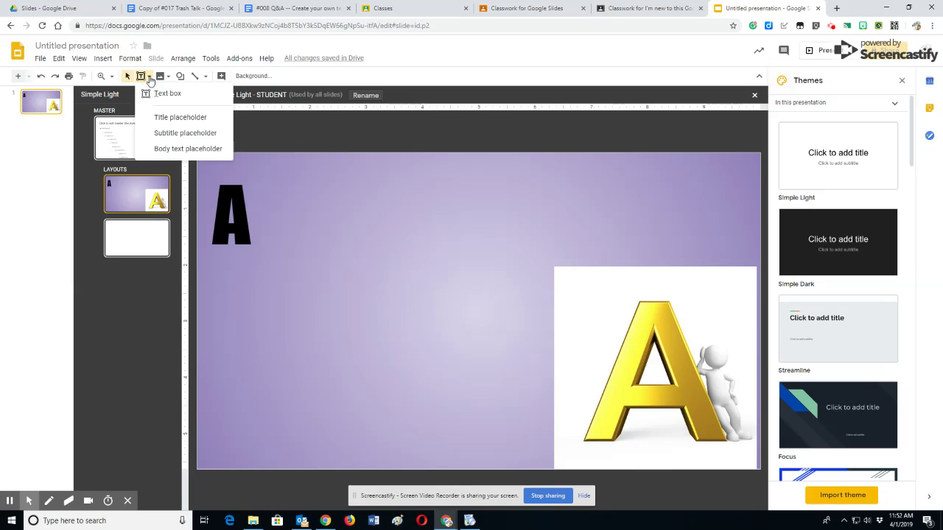
{"action": "left_click", "coordinate": [190, 134]}
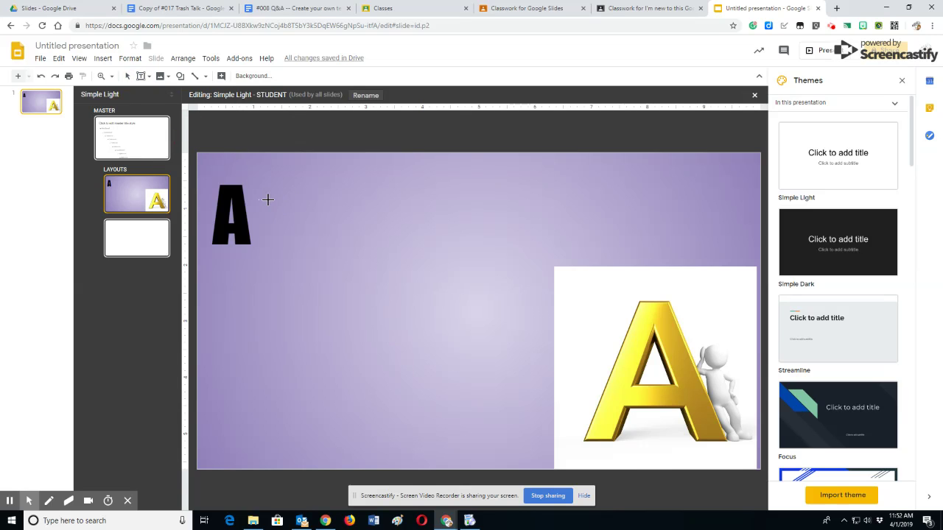
{"action": "left_click_drag", "start_coordinate": [267, 199], "coordinate": [703, 426]}
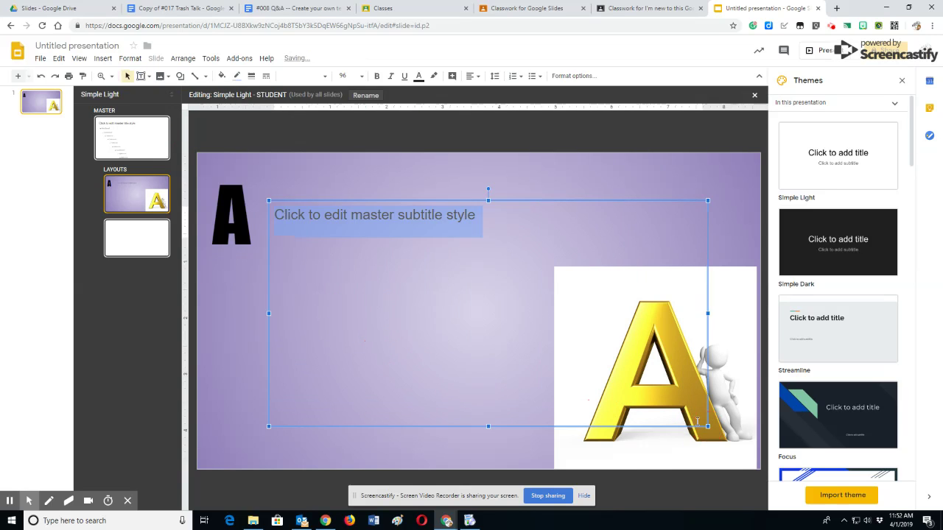
{"action": "left_click", "coordinate": [740, 332]}
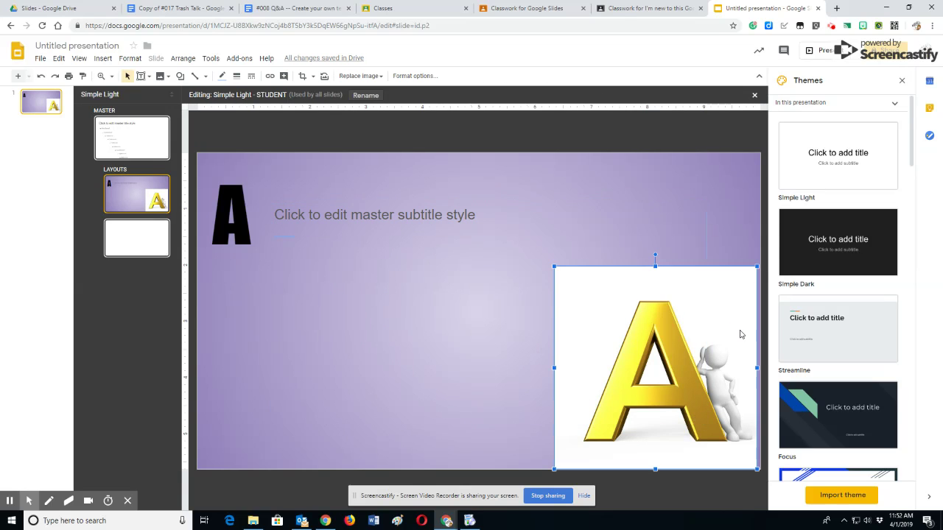
{"action": "key", "text": "Delete"}
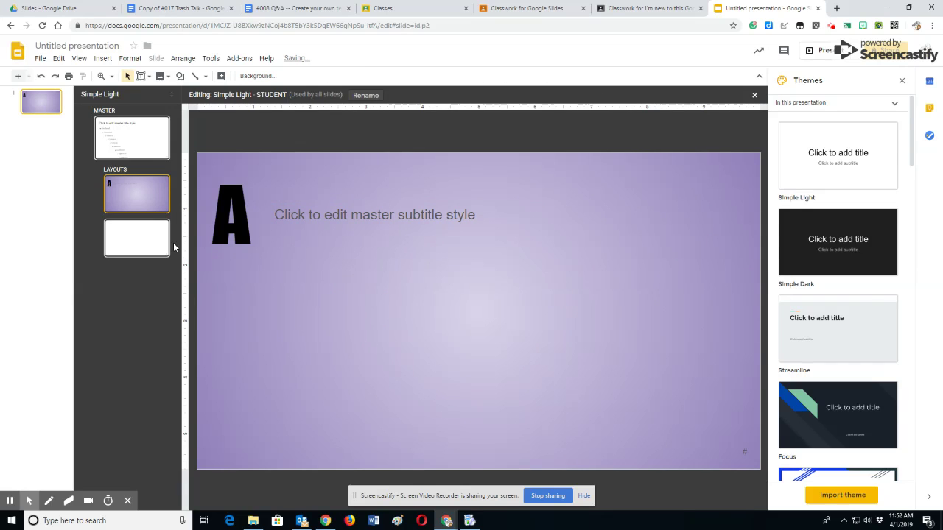
Add a small text box containing the letter Q near the upper-left corner of the Blank layout
{"action": "left_click", "coordinate": [147, 238]}
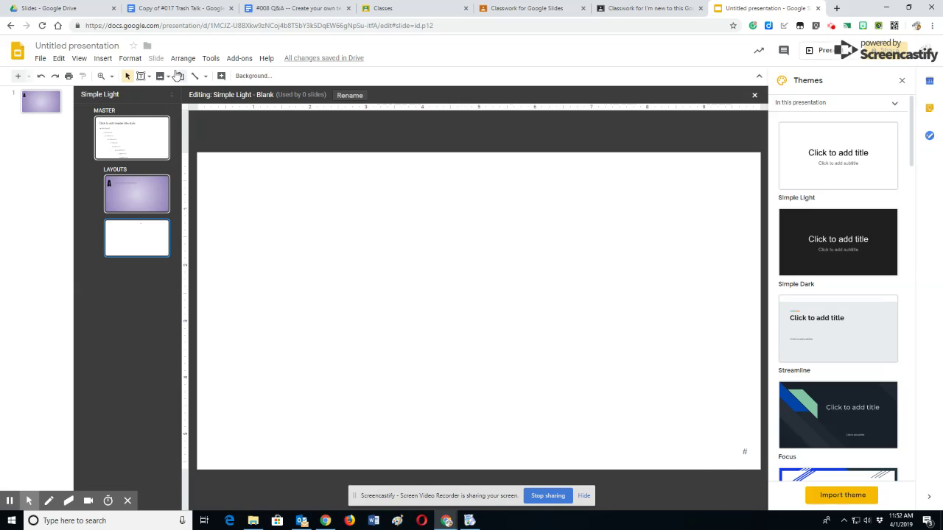
{"action": "left_click", "coordinate": [149, 76]}
{"action": "left_click", "coordinate": [162, 90]}
{"action": "left_click_drag", "start_coordinate": [210, 171], "coordinate": [294, 246]}
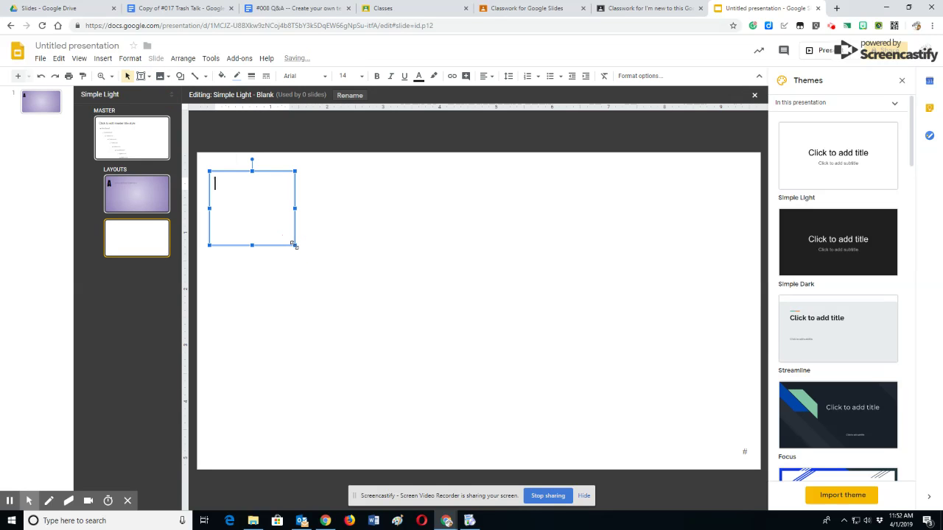
{"action": "type", "text": "Q"}
Format the letter Q in Pacifico at size 96
{"action": "key", "text": "ctrl+a"}
{"action": "left_click", "coordinate": [361, 77]}
{"action": "left_click", "coordinate": [346, 329]}
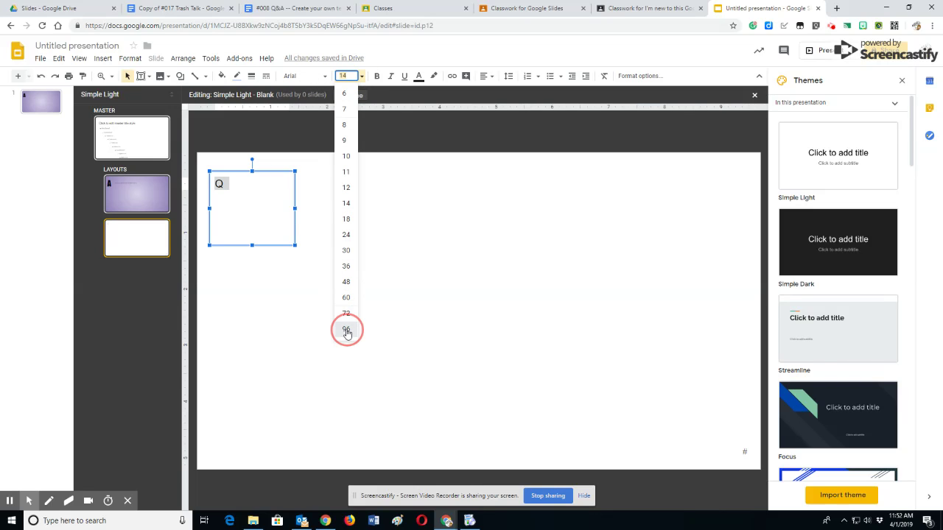
{"action": "left_click", "coordinate": [323, 76]}
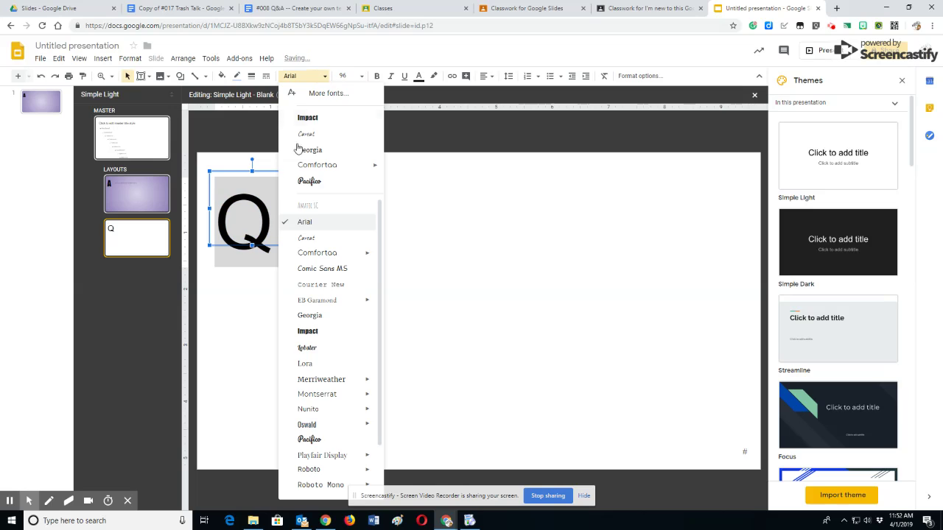
{"action": "left_click", "coordinate": [312, 184]}
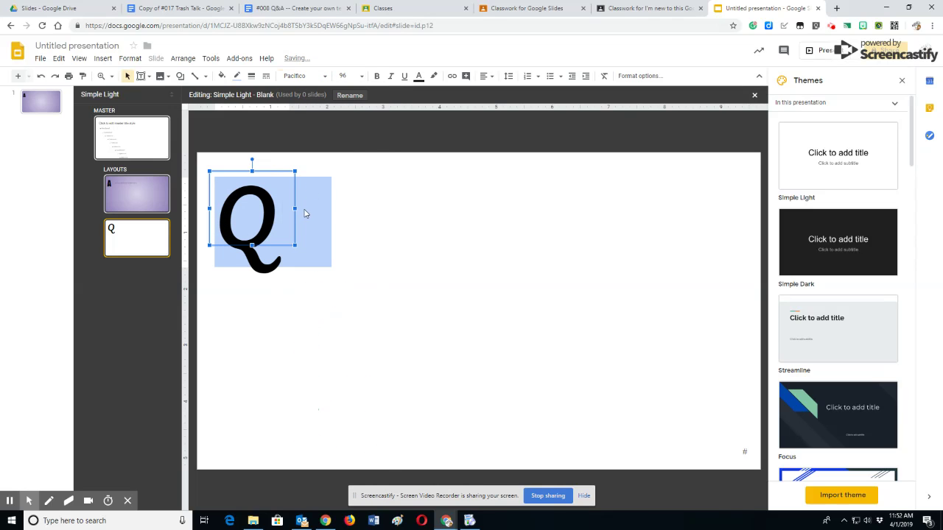
{"action": "left_click", "coordinate": [232, 392]}
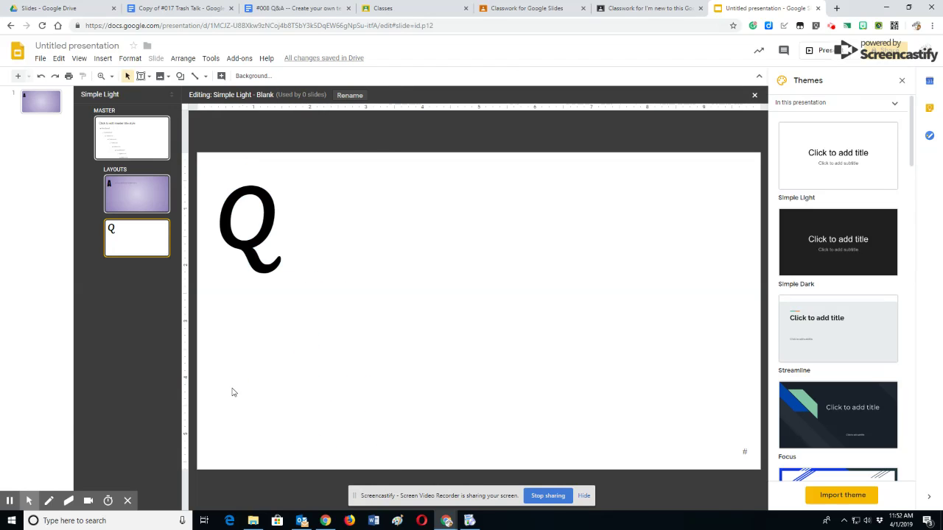
Set the Blank layout's background to the light yellow radial gradient
{"action": "right_click", "coordinate": [227, 366]}
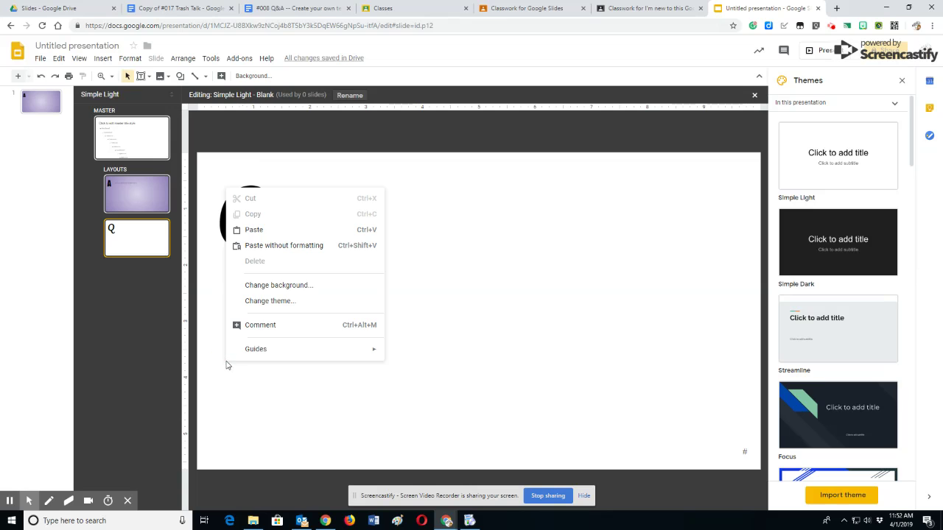
{"action": "left_click", "coordinate": [290, 287]}
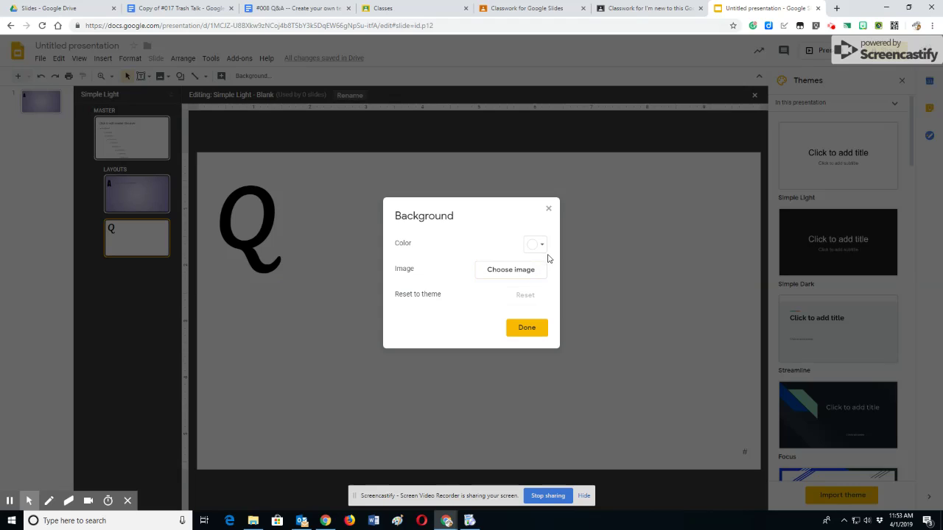
{"action": "left_click", "coordinate": [540, 249]}
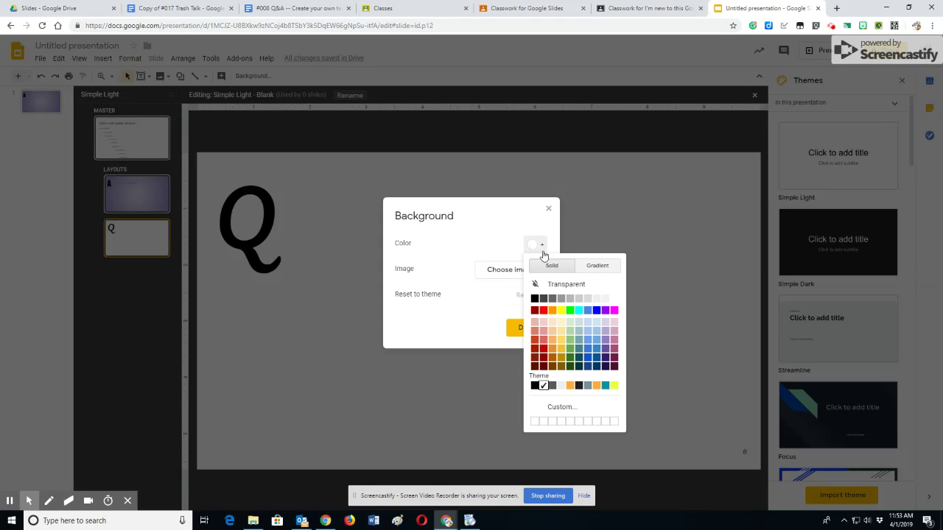
{"action": "left_click", "coordinate": [593, 267]}
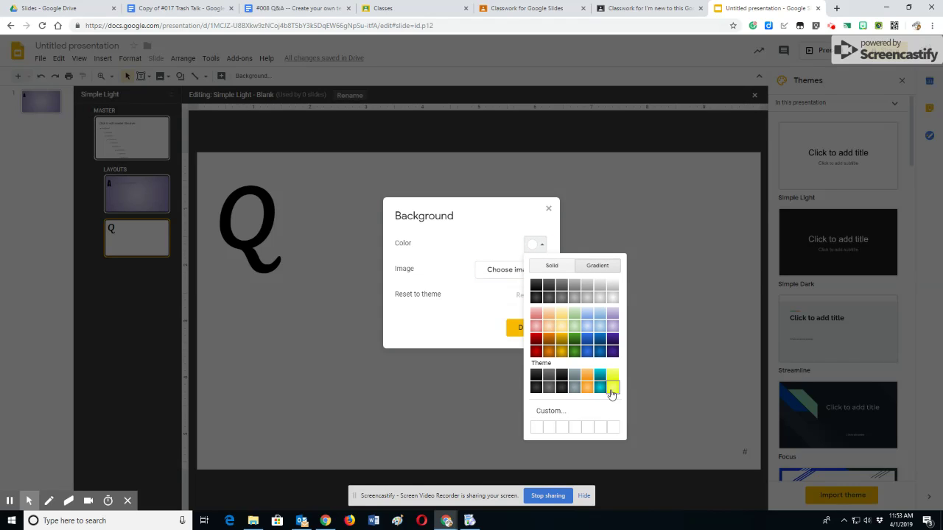
{"action": "left_click", "coordinate": [561, 339]}
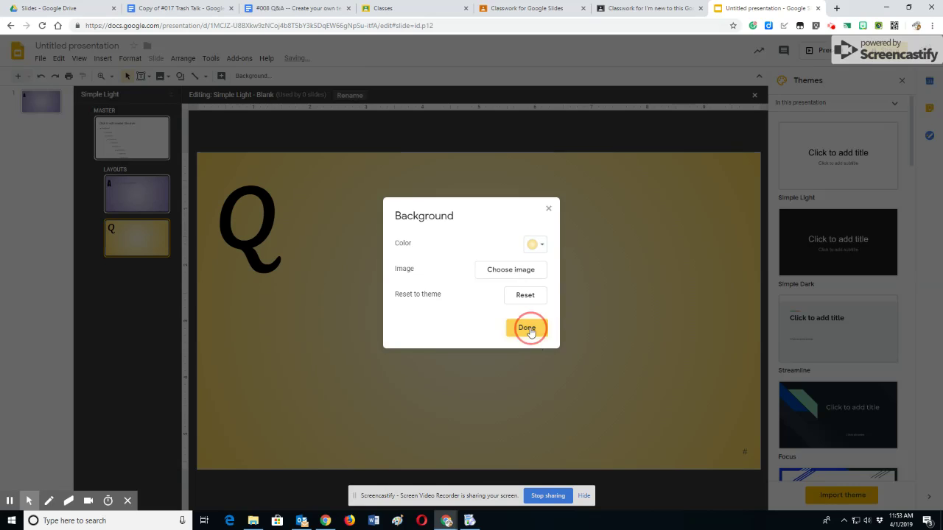
{"action": "left_click", "coordinate": [526, 327]}
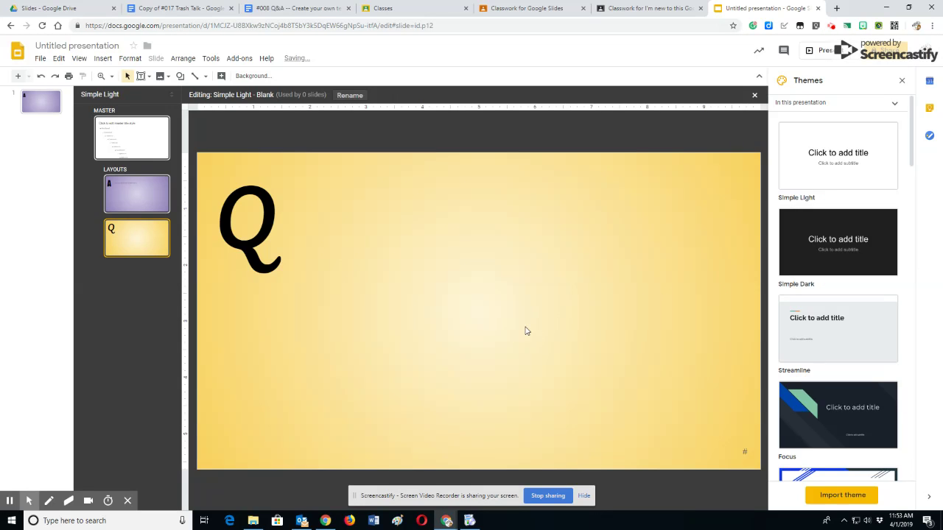
Add a large title placeholder beside the letter Q, spanning most of the layout
{"action": "left_click", "coordinate": [147, 77]}
{"action": "left_click", "coordinate": [167, 119]}
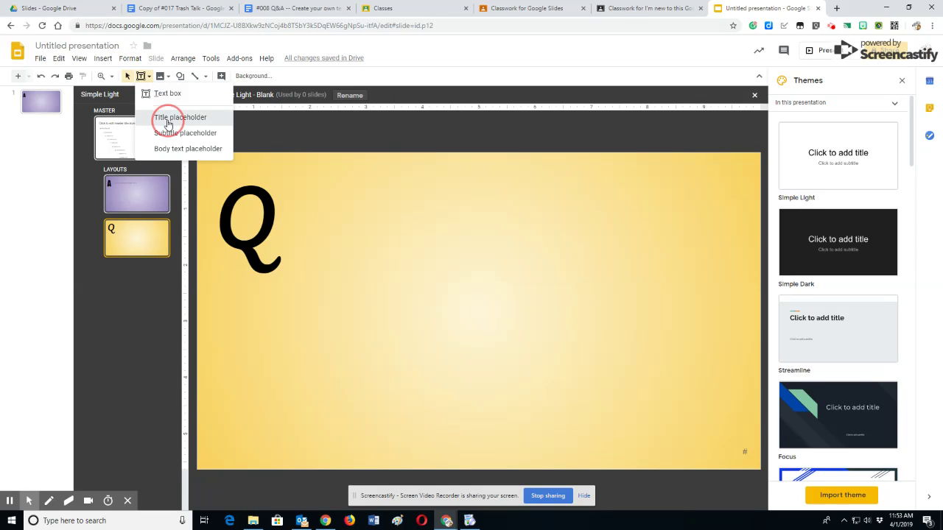
{"action": "left_click_drag", "start_coordinate": [296, 199], "coordinate": [673, 408]}
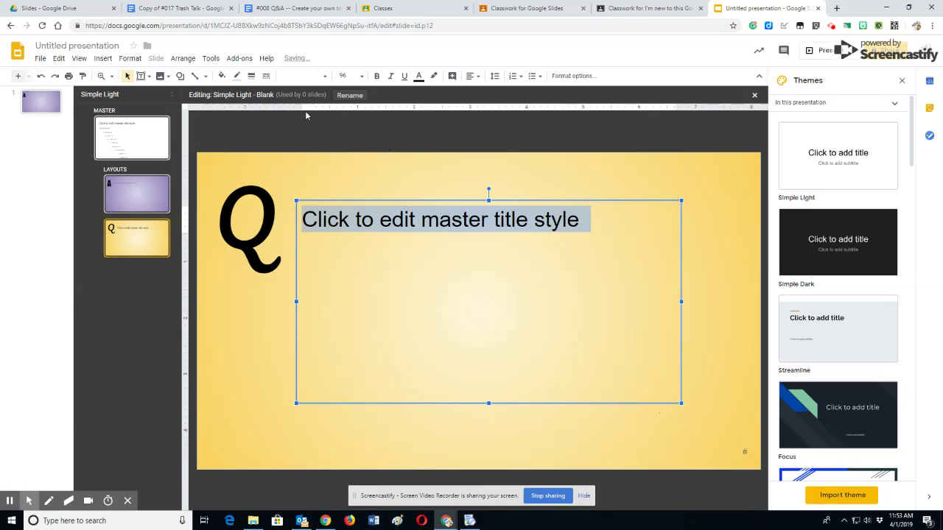
Rename the Blank layout as QUESTION
{"action": "left_click", "coordinate": [346, 95]}
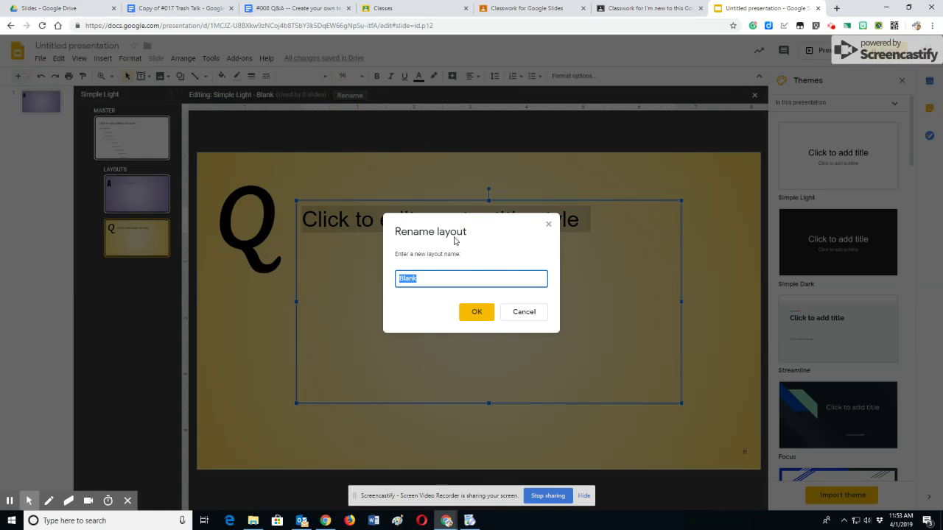
{"action": "type", "text": "QUESTION"}
{"action": "left_click", "coordinate": [476, 312]}
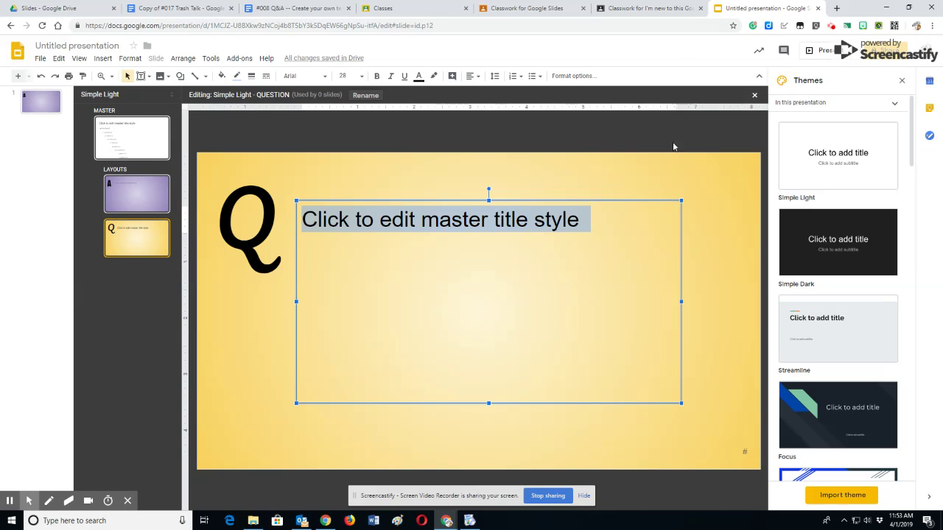
Leave the master view, add a slide with the QUESTION layout and move it ahead of the STUDENT slide
{"action": "left_click", "coordinate": [754, 97]}
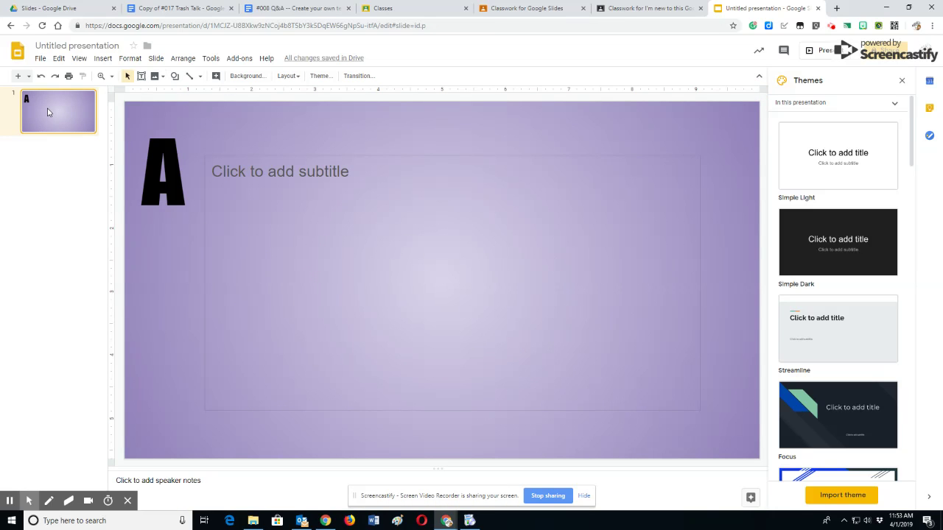
{"action": "left_click", "coordinate": [29, 76]}
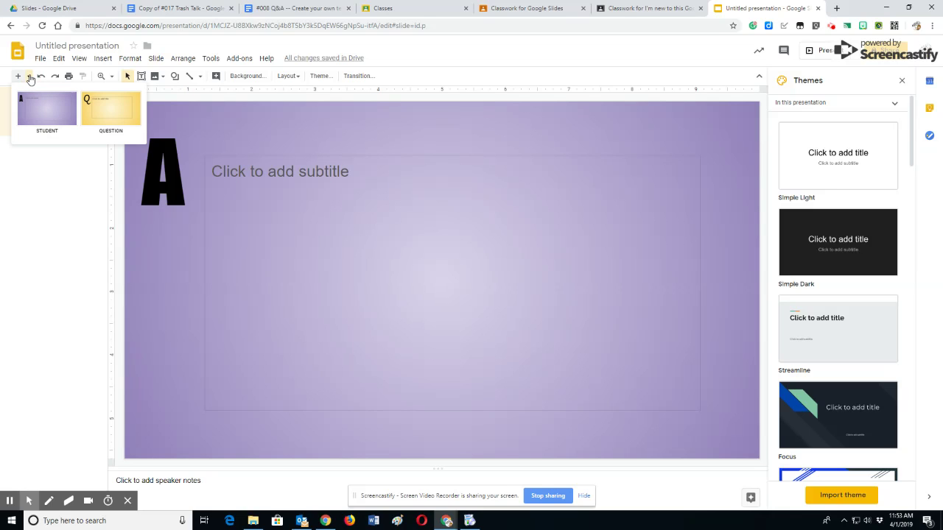
{"action": "left_click", "coordinate": [106, 116]}
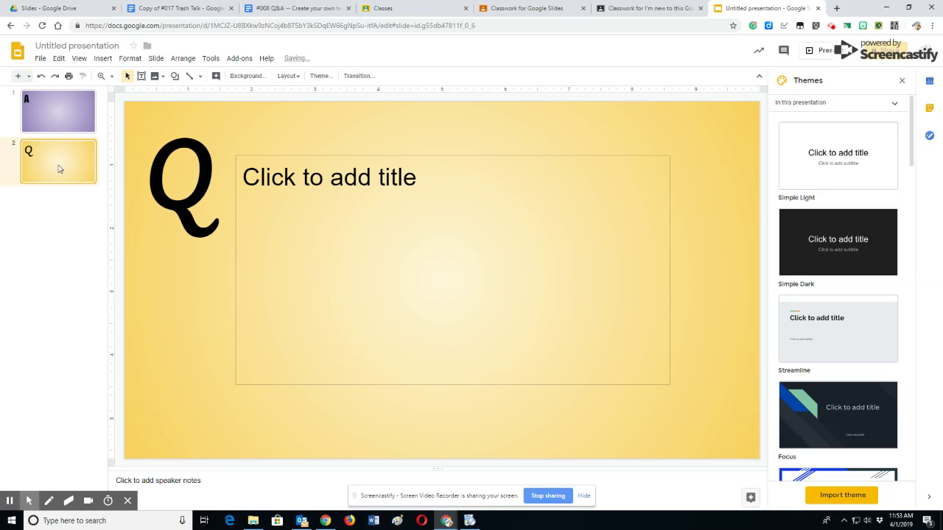
{"action": "left_click_drag", "start_coordinate": [59, 165], "coordinate": [62, 129]}
Add another QUESTION slide followed by another STUDENT slide after slide 2
{"action": "left_click", "coordinate": [59, 167]}
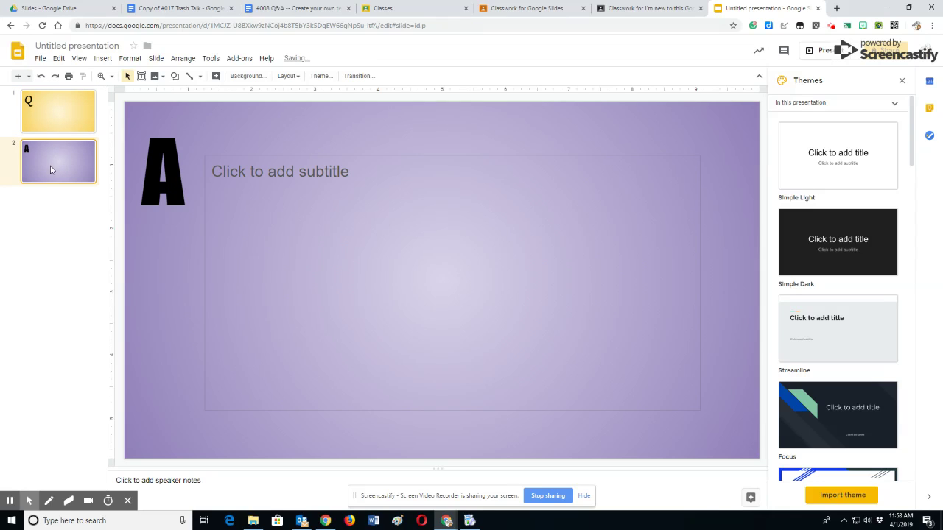
{"action": "left_click", "coordinate": [28, 76]}
{"action": "left_click", "coordinate": [103, 103]}
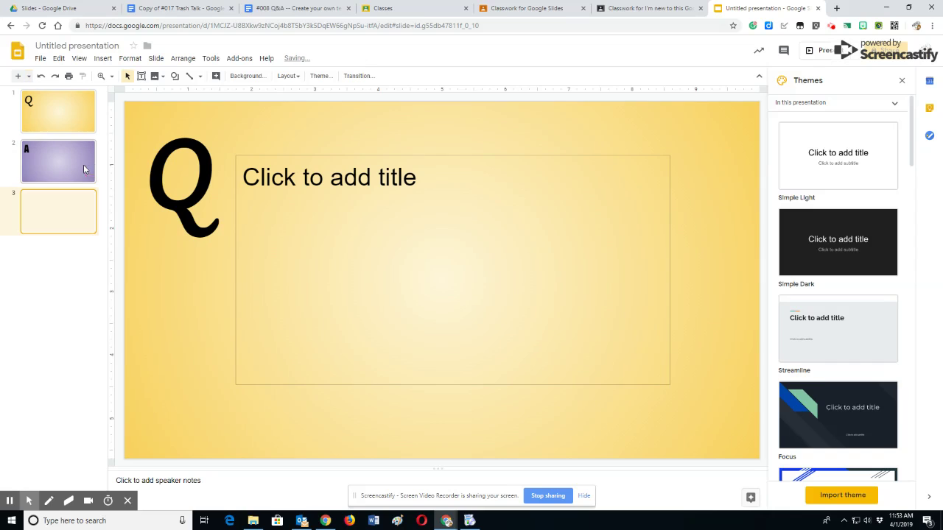
{"action": "left_click", "coordinate": [28, 76]}
{"action": "left_click", "coordinate": [35, 108]}
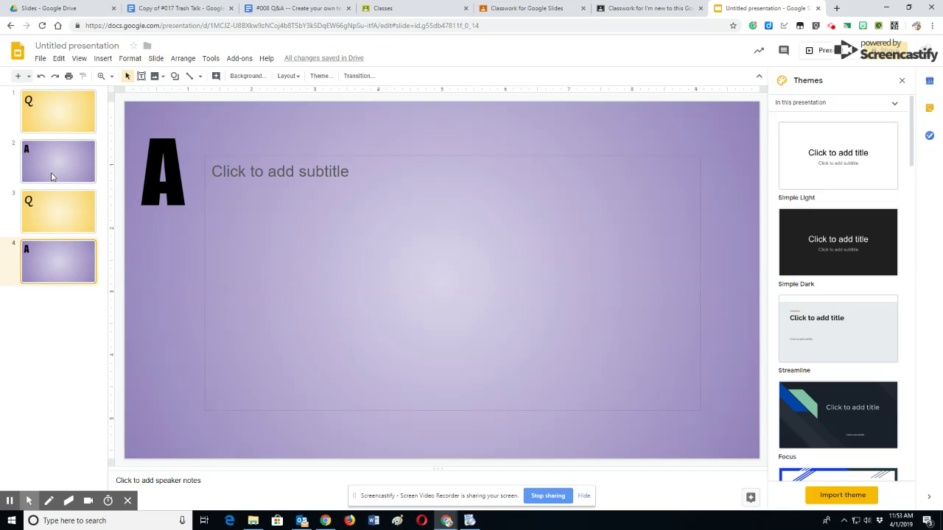
Check on the first slide that the title placeholder accepts text and whether the letter Q can be selected
{"action": "left_click", "coordinate": [56, 120]}
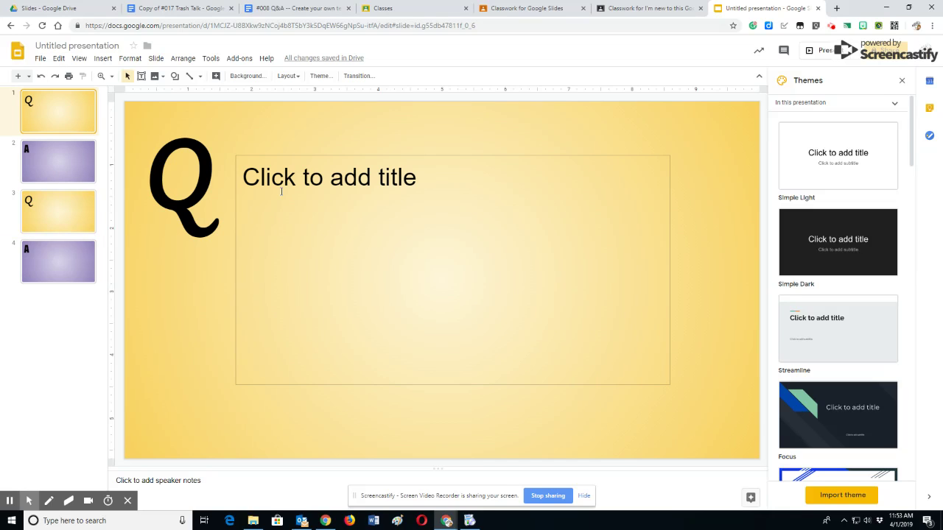
{"action": "left_click", "coordinate": [299, 179]}
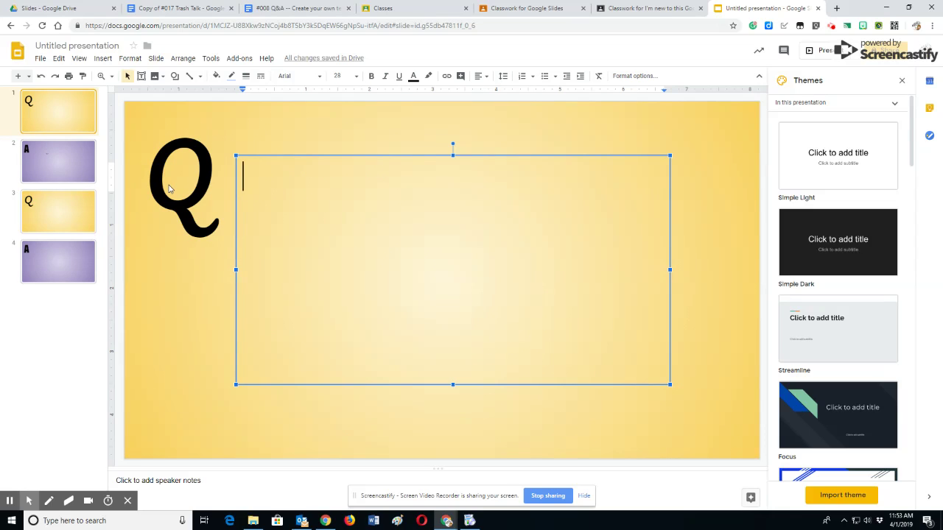
{"action": "left_click", "coordinate": [137, 183]}
{"action": "left_click", "coordinate": [141, 174]}
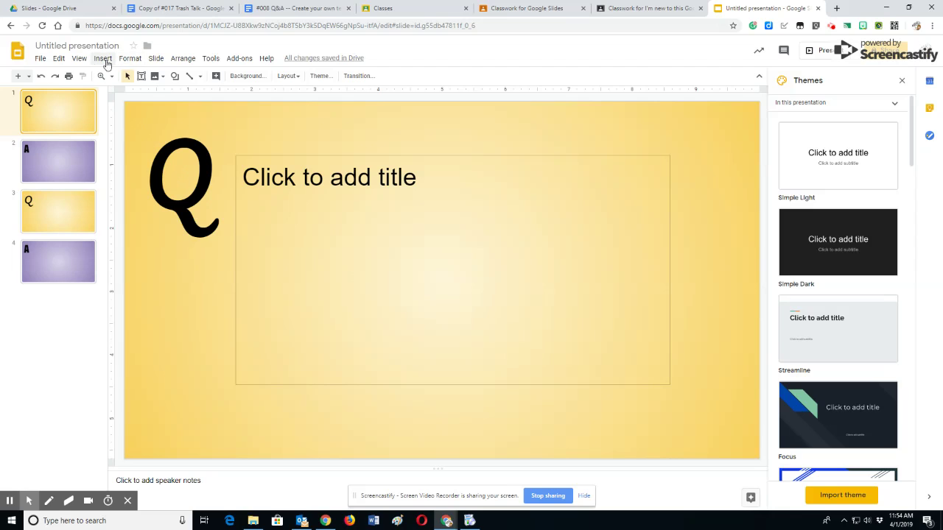
Return to the master view of the QUESTION layout and start inserting an image from the Google Drive files shared with me
{"action": "left_click", "coordinate": [80, 59]}
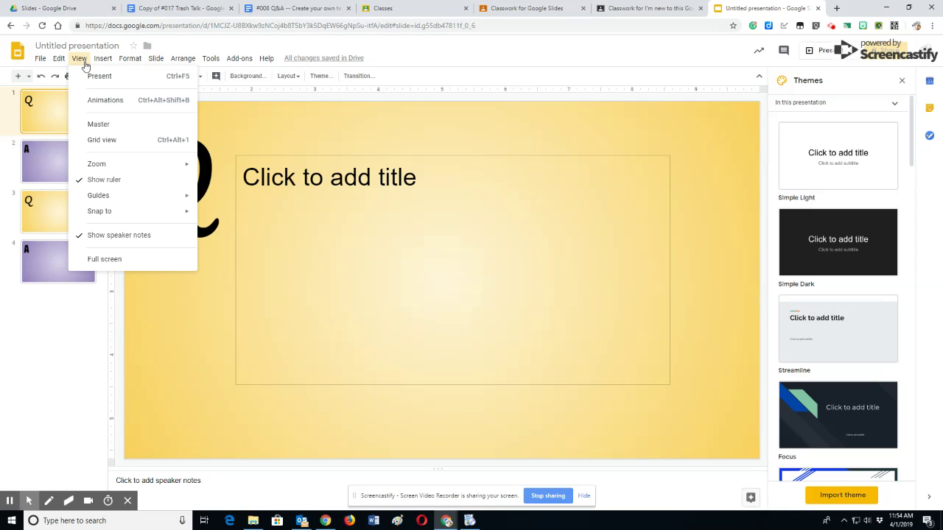
{"action": "left_click", "coordinate": [96, 123]}
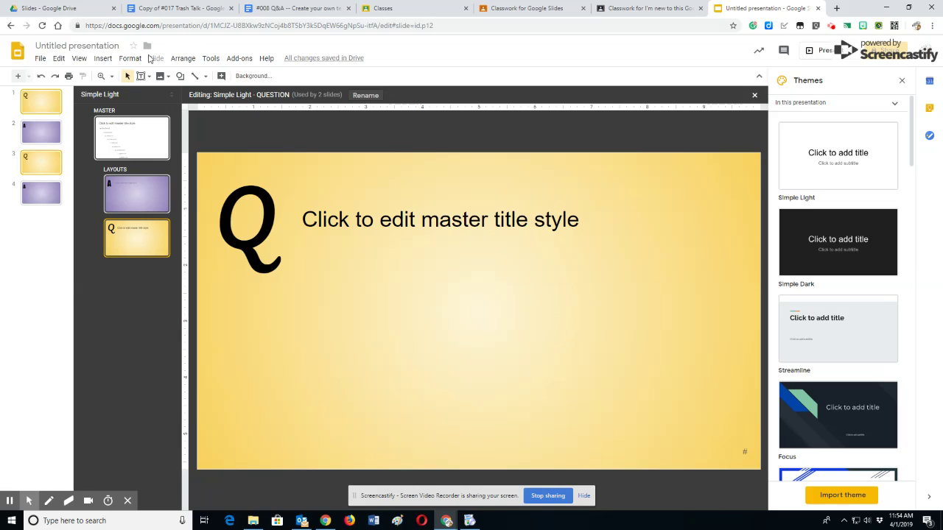
{"action": "left_click", "coordinate": [101, 59]}
{"action": "mouse_move", "coordinate": [147, 79]}
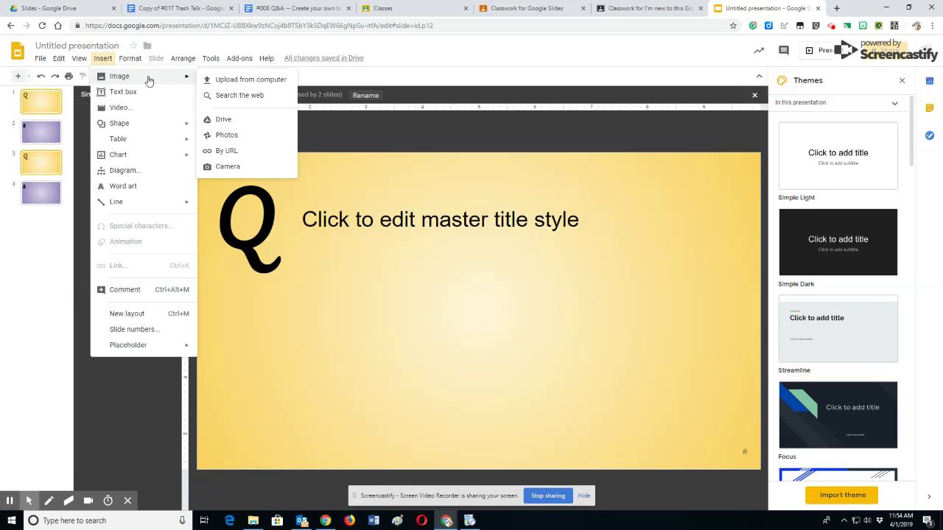
{"action": "left_click", "coordinate": [219, 122]}
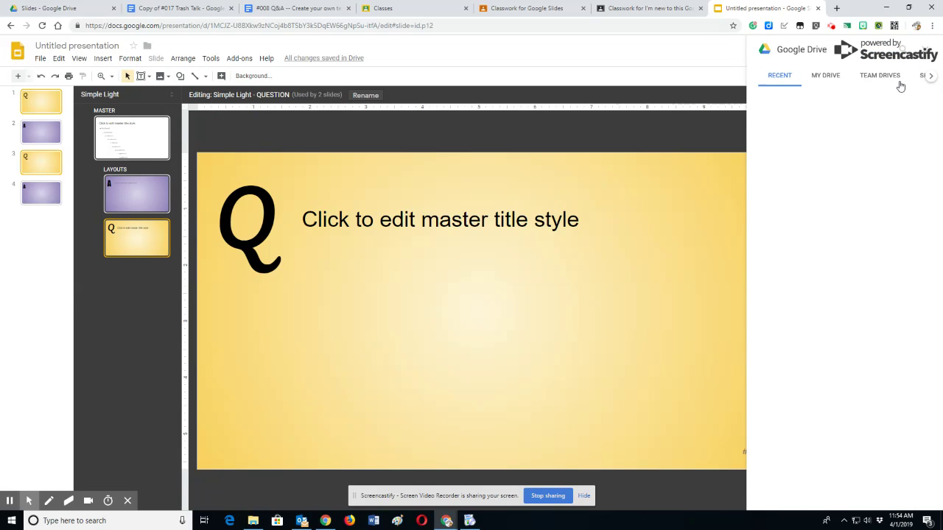
{"action": "left_click", "coordinate": [919, 79]}
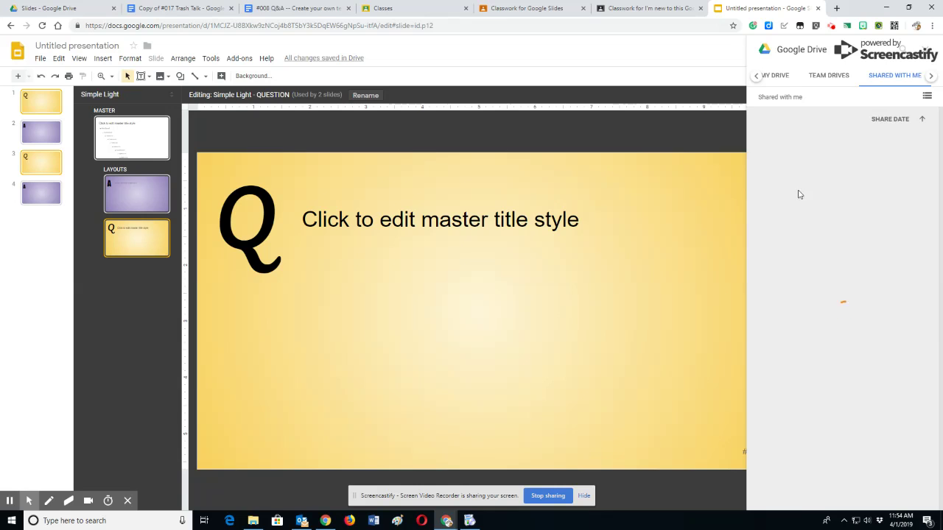
Insert the shared bitmoji image of the long-haired woman with three 100 symbols into the QUESTION layout
{"action": "scroll", "coordinate": [875, 310], "scroll_direction": "down", "scroll_amount": 4}
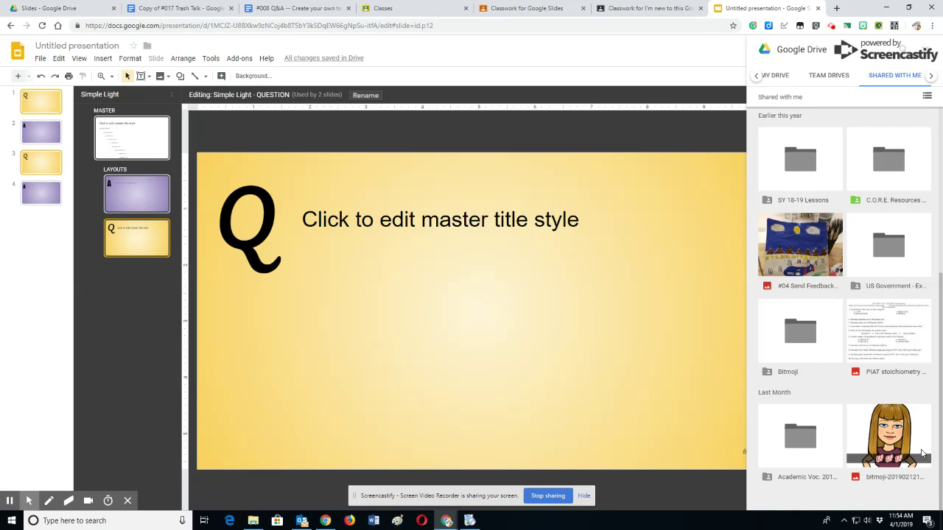
{"action": "left_click", "coordinate": [899, 440]}
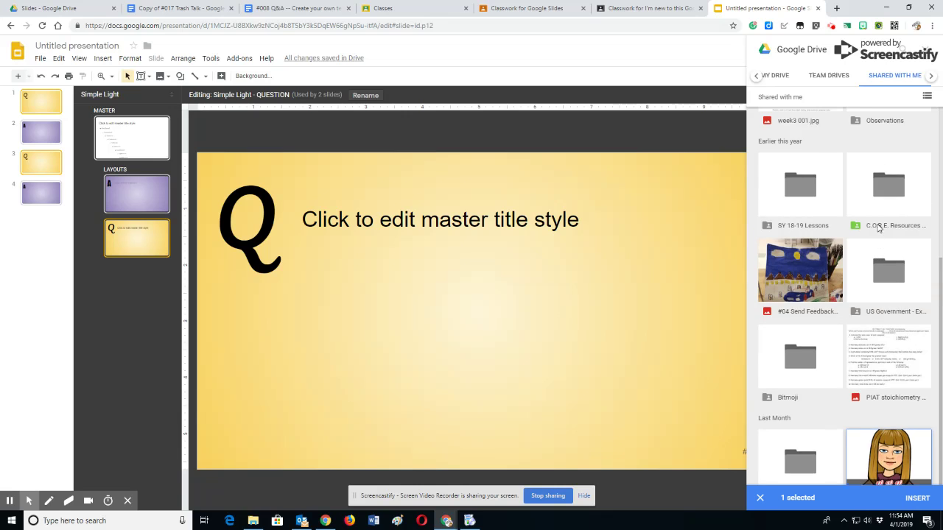
{"action": "scroll", "coordinate": [878, 228], "scroll_direction": "up", "scroll_amount": 1}
{"action": "scroll", "coordinate": [880, 230], "scroll_direction": "down", "scroll_amount": 2}
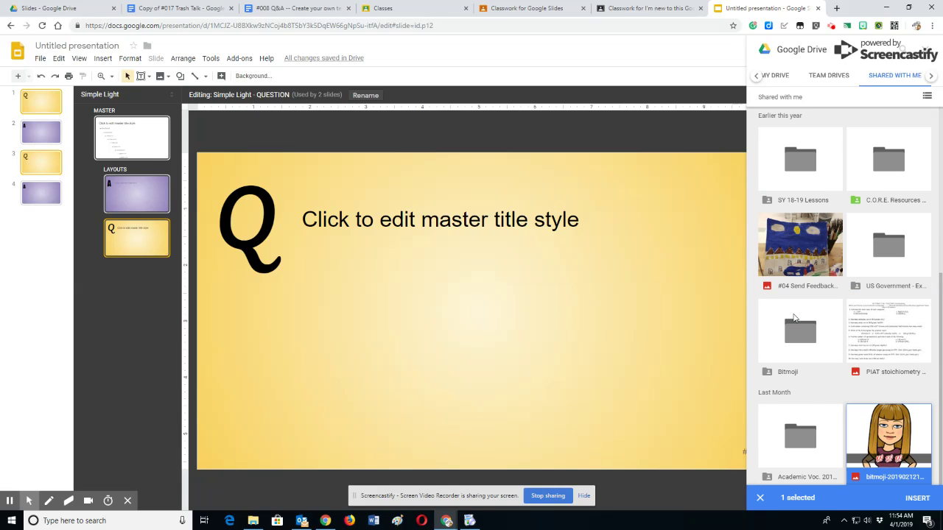
{"action": "left_click", "coordinate": [886, 447]}
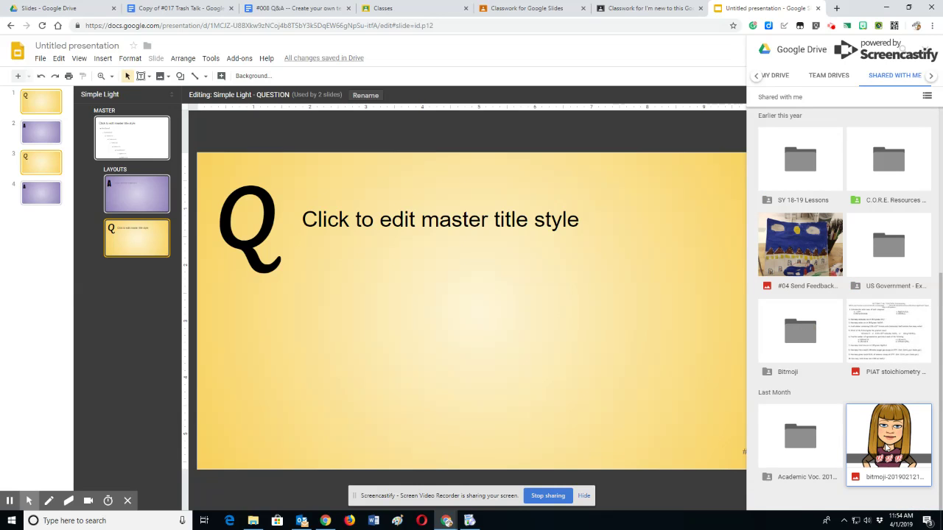
{"action": "left_click", "coordinate": [887, 442]}
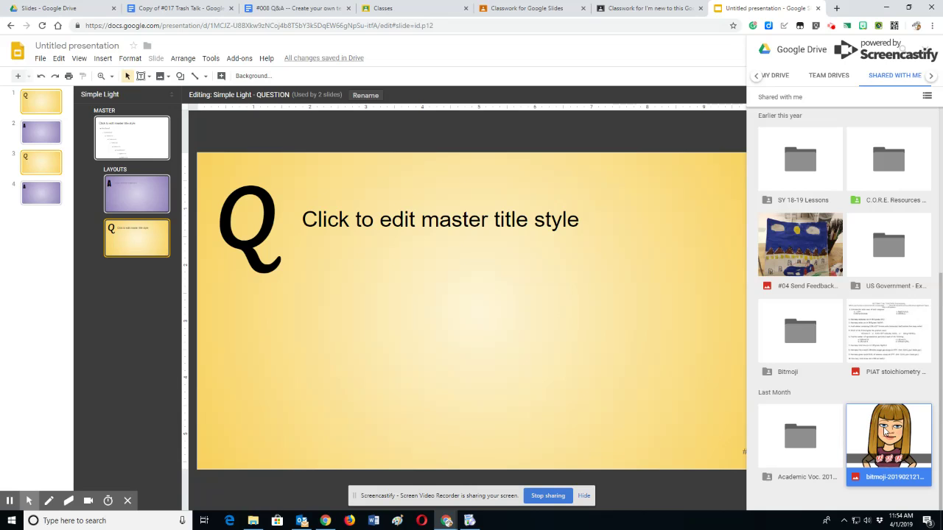
{"action": "left_click", "coordinate": [917, 499]}
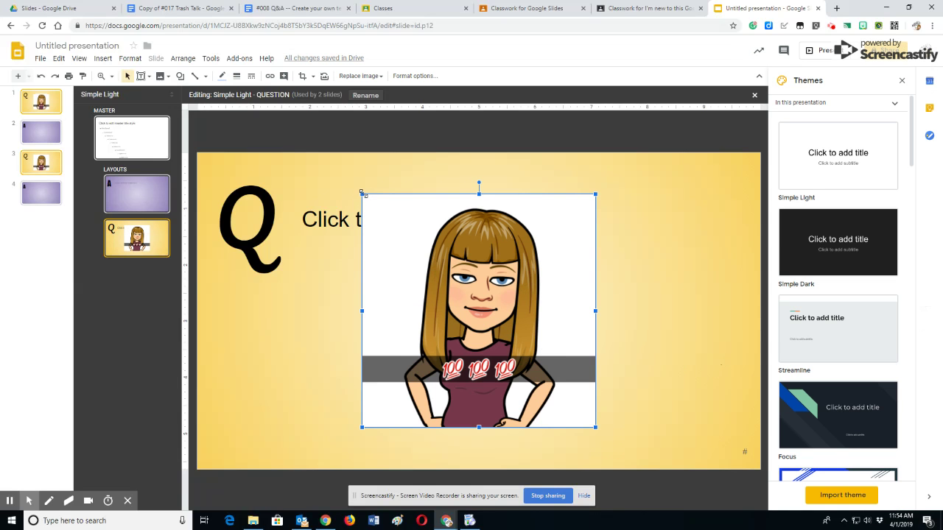
Shrink the bitmoji image, move it into the lower-right corner of the QUESTION layout and leave the master view
{"action": "left_click_drag", "start_coordinate": [362, 194], "coordinate": [447, 279]}
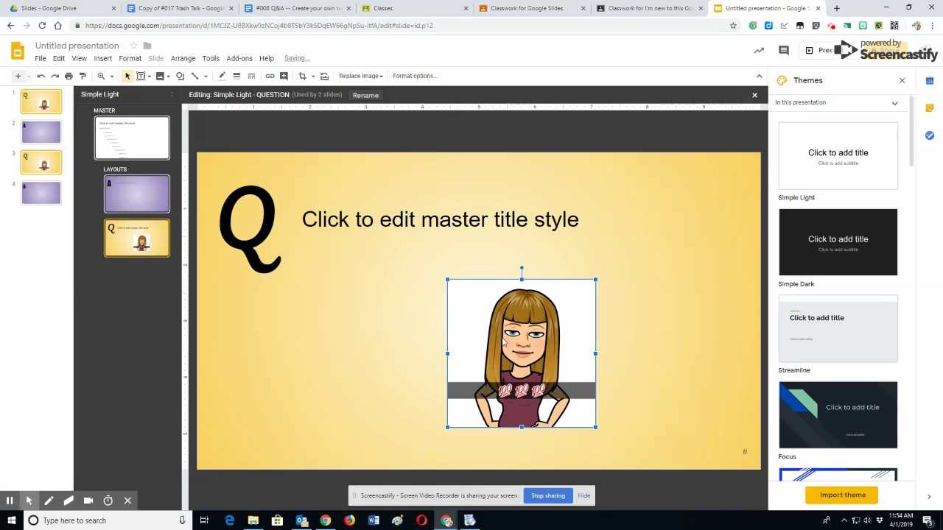
{"action": "left_click_drag", "start_coordinate": [503, 339], "coordinate": [661, 377]}
{"action": "left_click", "coordinate": [551, 366]}
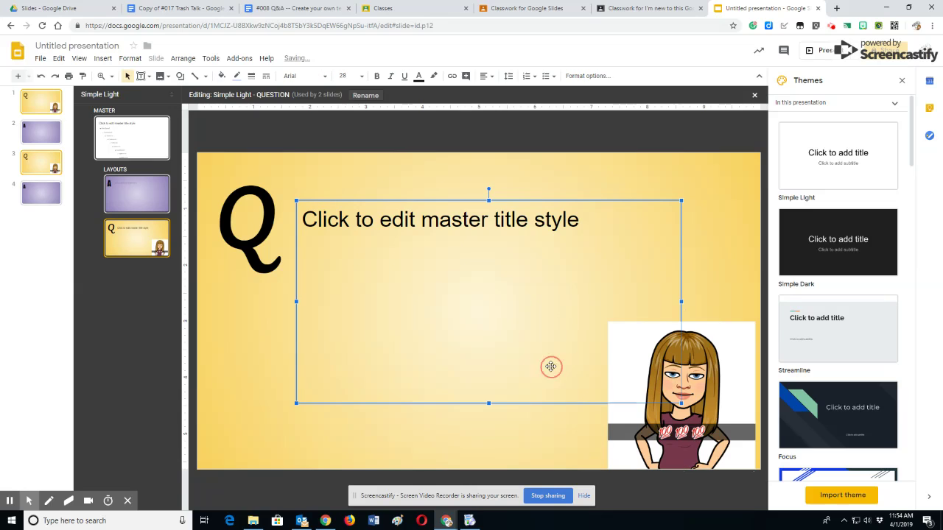
{"action": "left_click", "coordinate": [754, 95]}
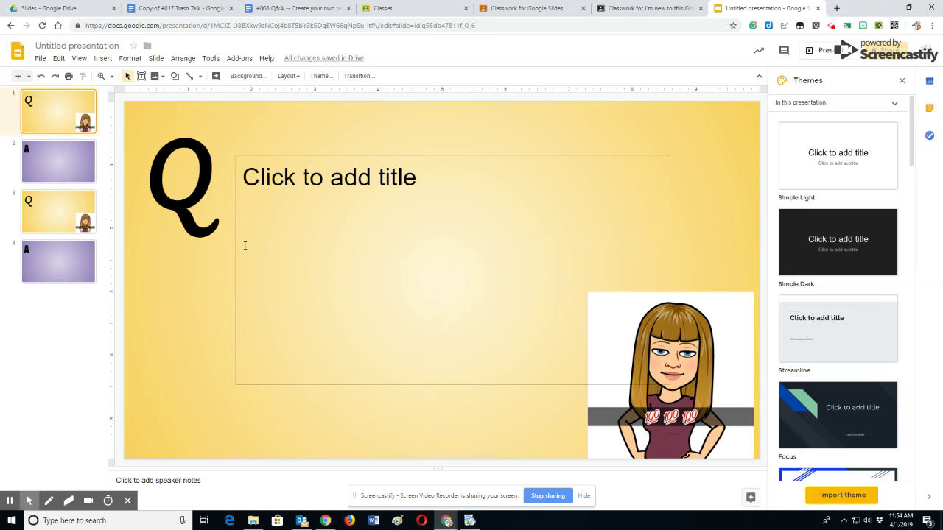
Review the STUDENT and QUESTION slides and show the layouts available for new slides
{"action": "left_click", "coordinate": [45, 166]}
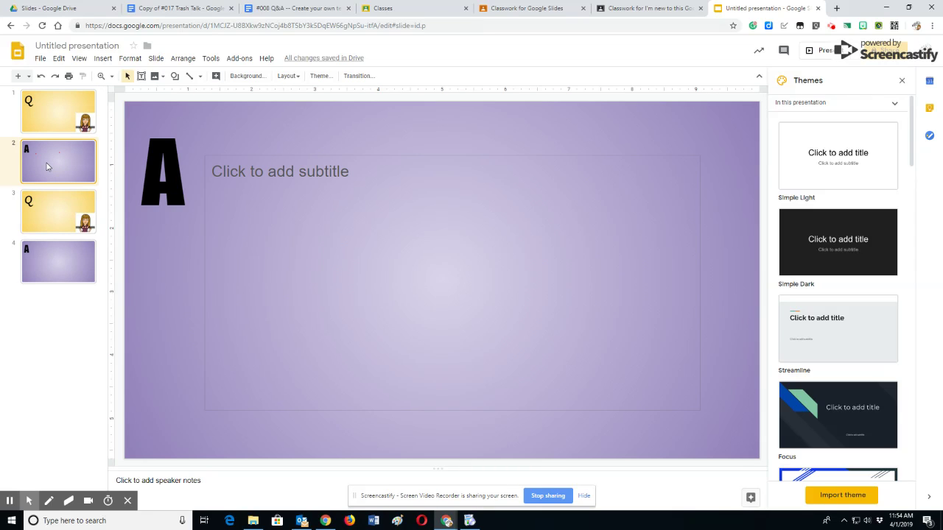
{"action": "left_click", "coordinate": [60, 128]}
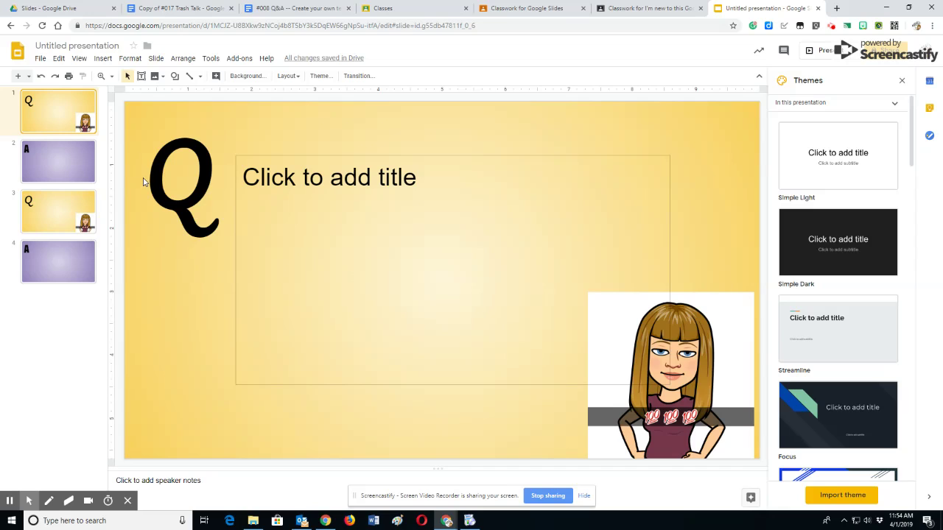
{"action": "left_click", "coordinate": [29, 76]}
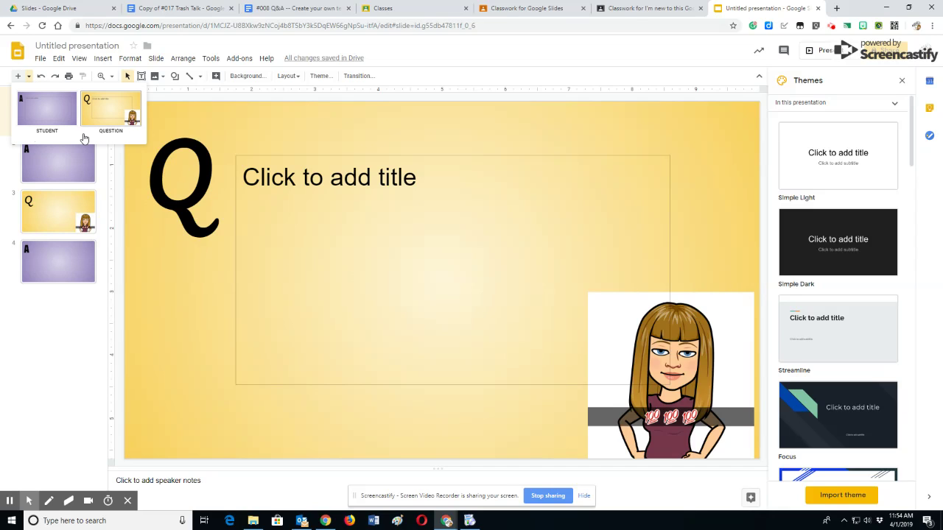